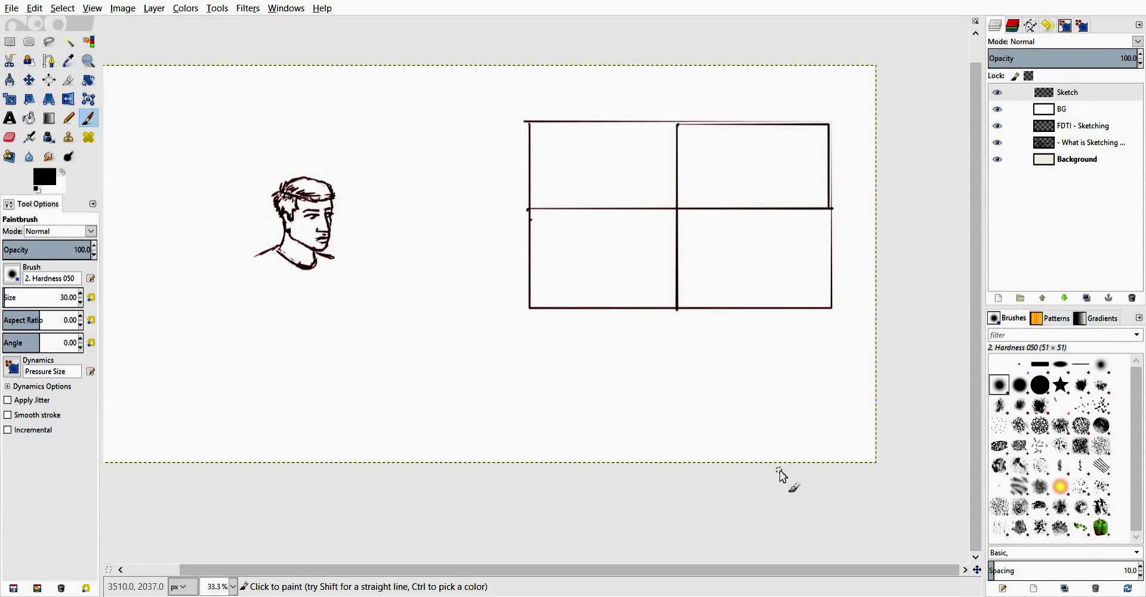
- Choose the 2. Hardness 025 brush and sketch a small oval head with a shoulder line in the upper-left storyboard panel
key(bracketleft)
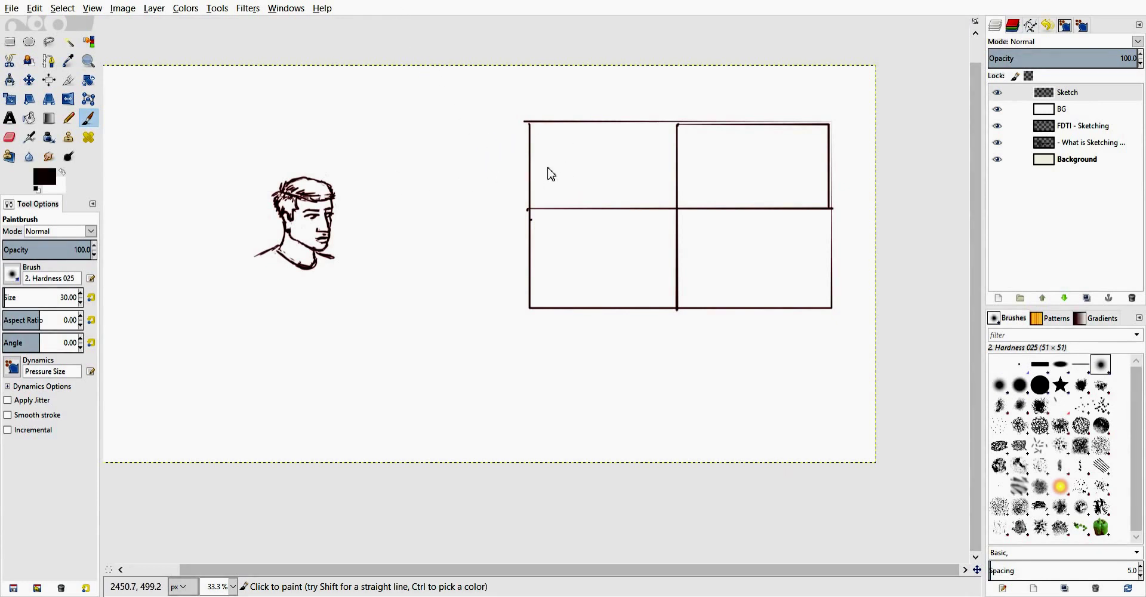
scroll(572, 164, up, 4)
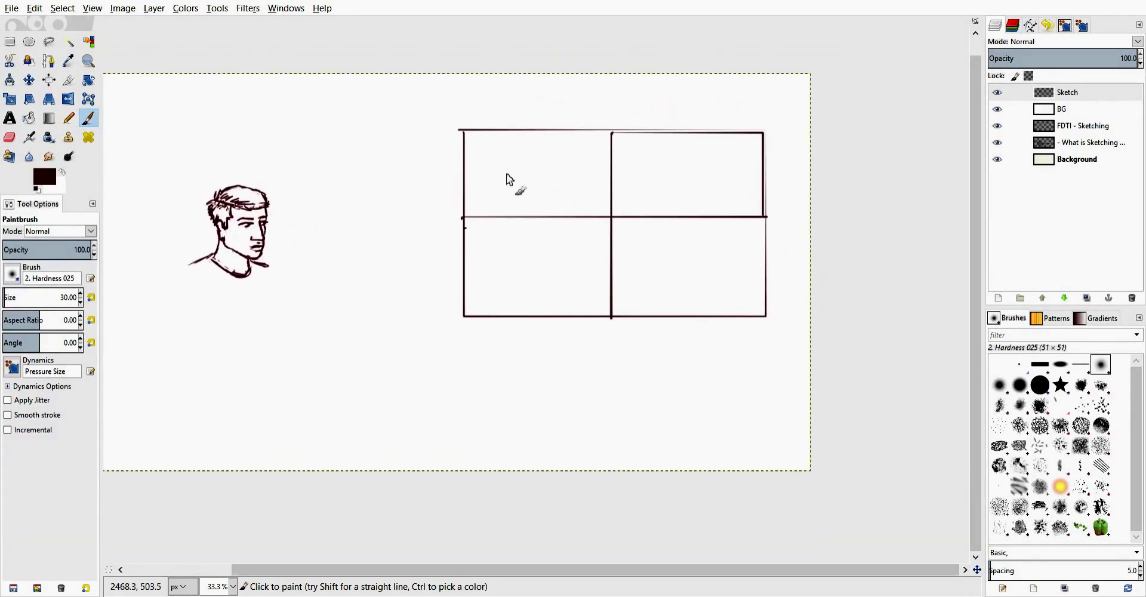
mouse_move(549, 181)
mouse_down()
mouse_move(480, 175)
mouse_move(505, 148)
mouse_up()
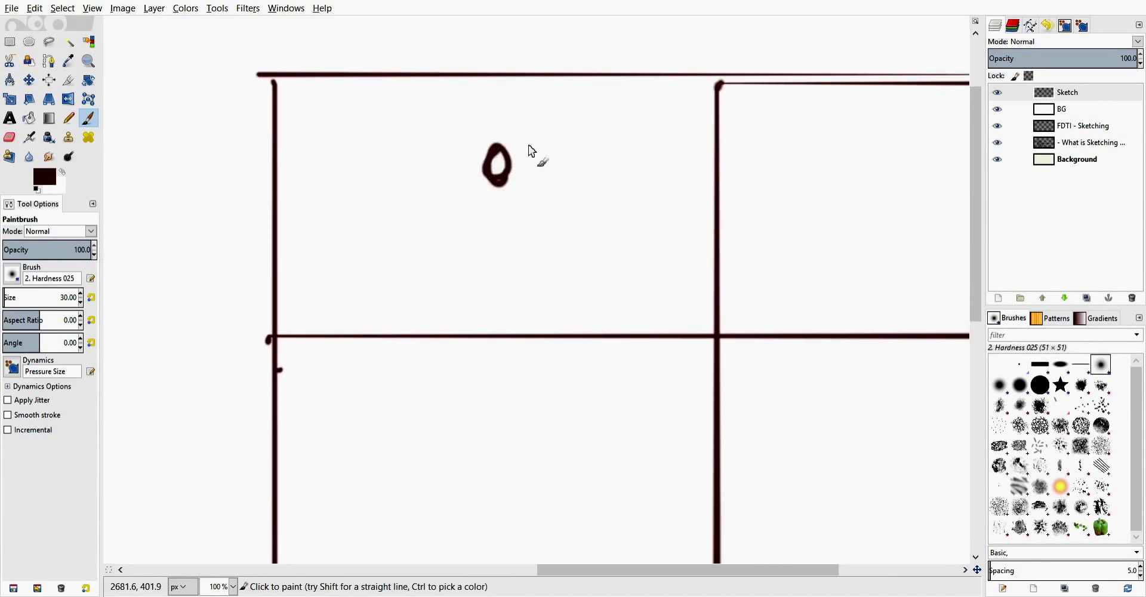
scroll(531, 151, down, 2)
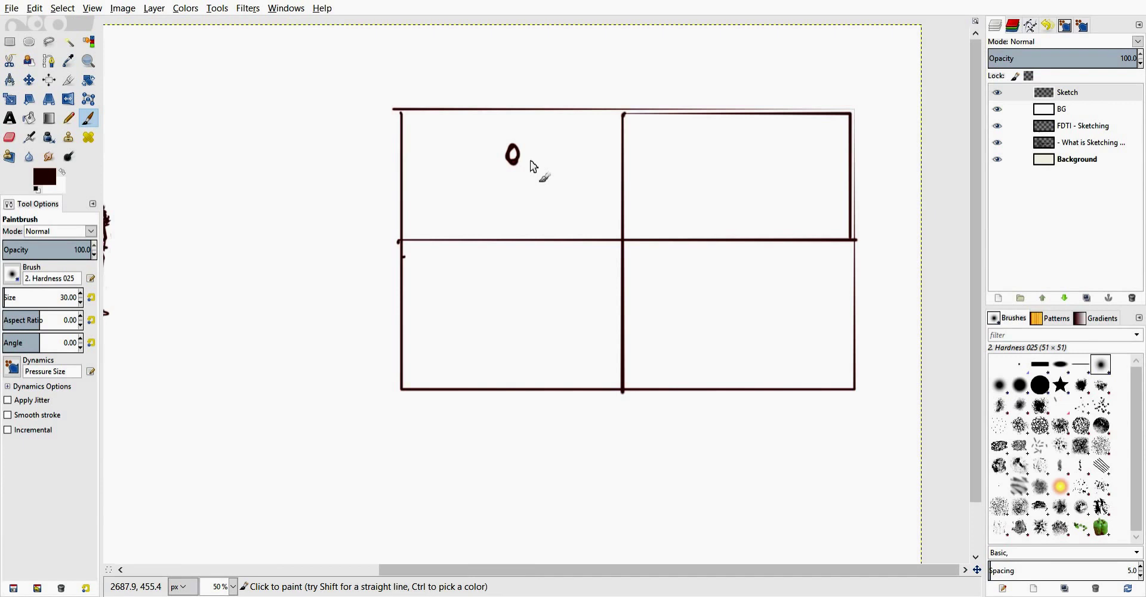
scroll(518, 142, up, 2)
mouse_move(514, 143)
mouse_down()
mouse_move(512, 166)
mouse_move(520, 154)
mouse_move(492, 187)
mouse_move(528, 187)
mouse_up()
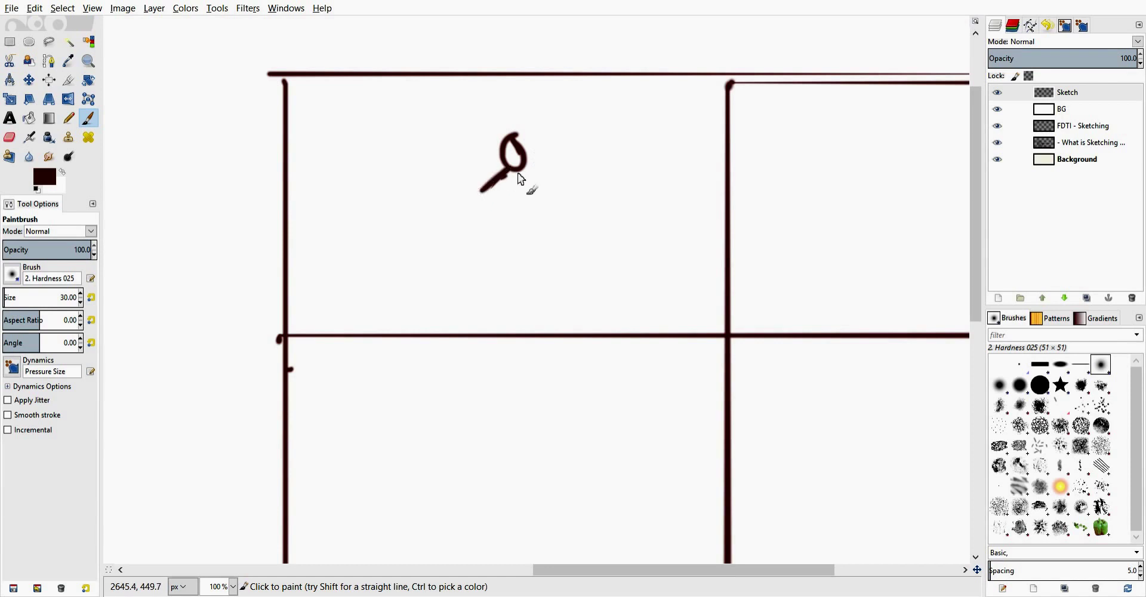
- Draw the figure's other shoulder, a leaning torso and two legs in a walking stride in the upper-left panel
key(minus)
key(minus)
key(minus)
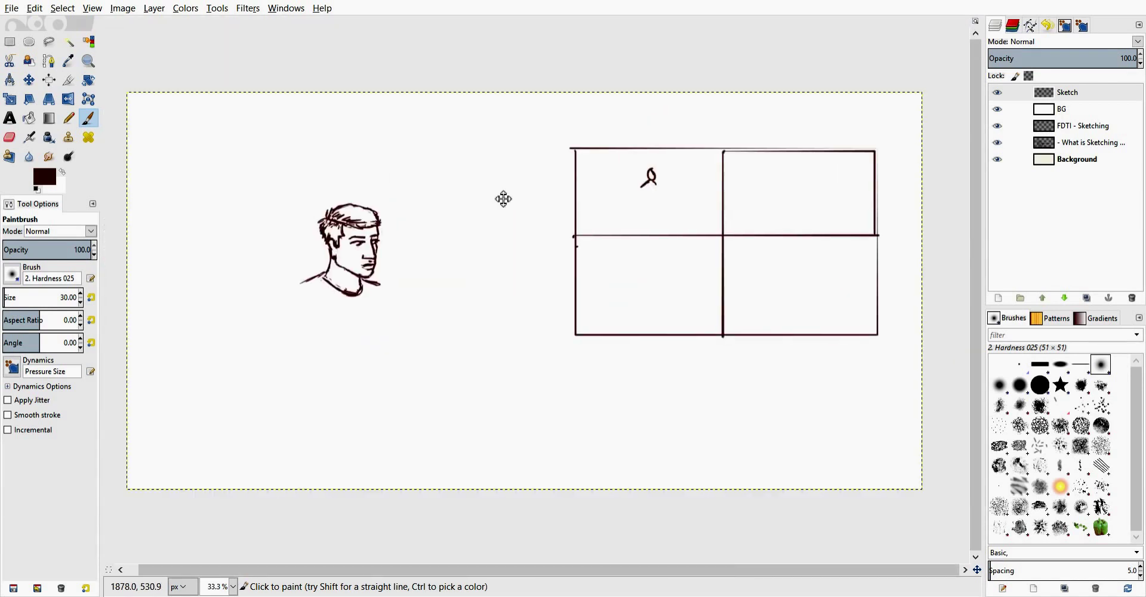
key(plus)
drag(509, 221, 495, 189)
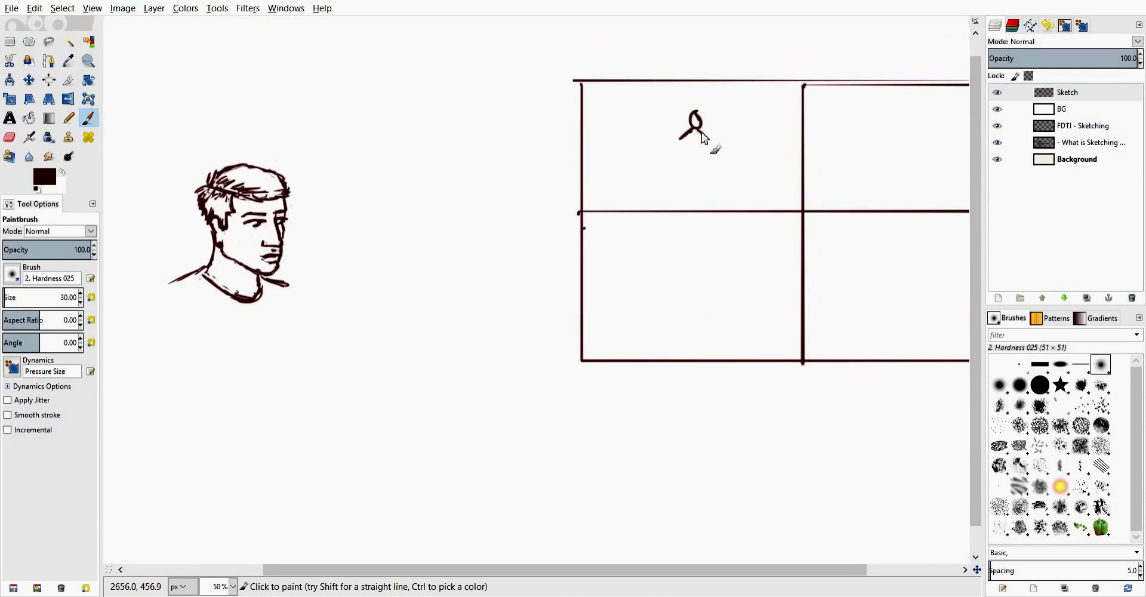
key(plus)
key(plus)
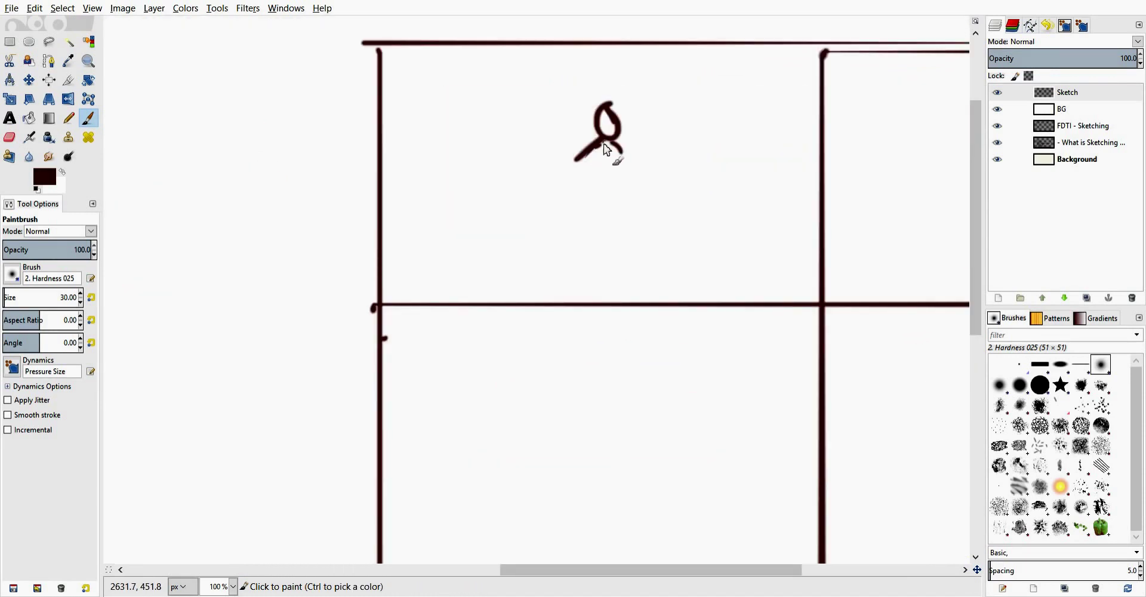
mouse_move(605, 145)
mouse_down()
mouse_move(596, 208)
mouse_move(569, 258)
mouse_move(525, 280)
mouse_up()
key(ctrl+z)
key(ctrl+z)
key(ctrl+z)
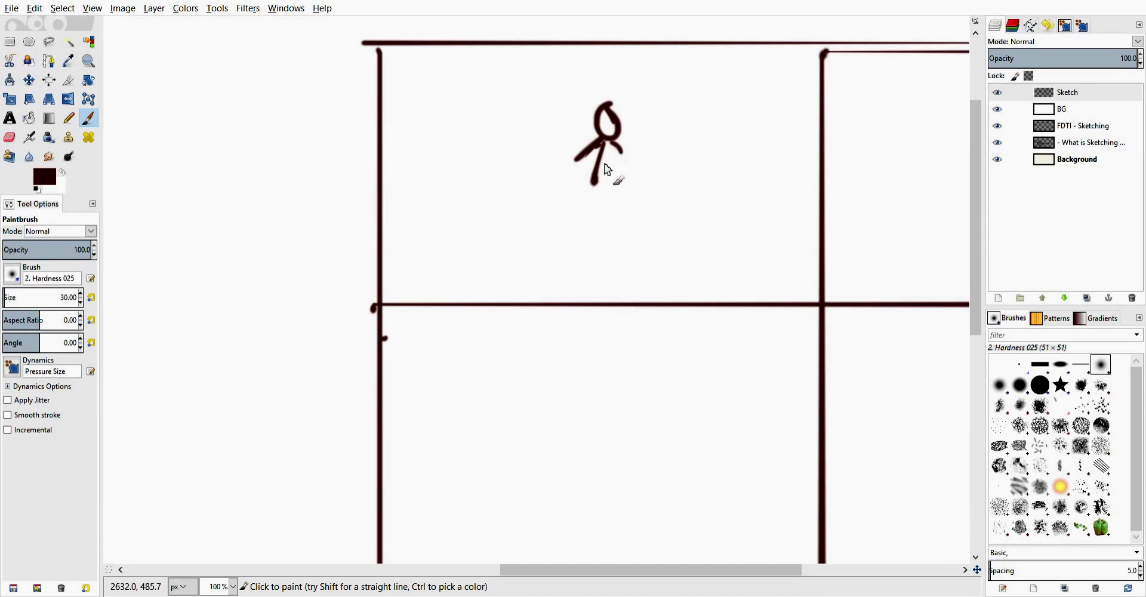
key(ctrl+z)
drag(575, 241, 524, 275)
drag(615, 228, 622, 271)
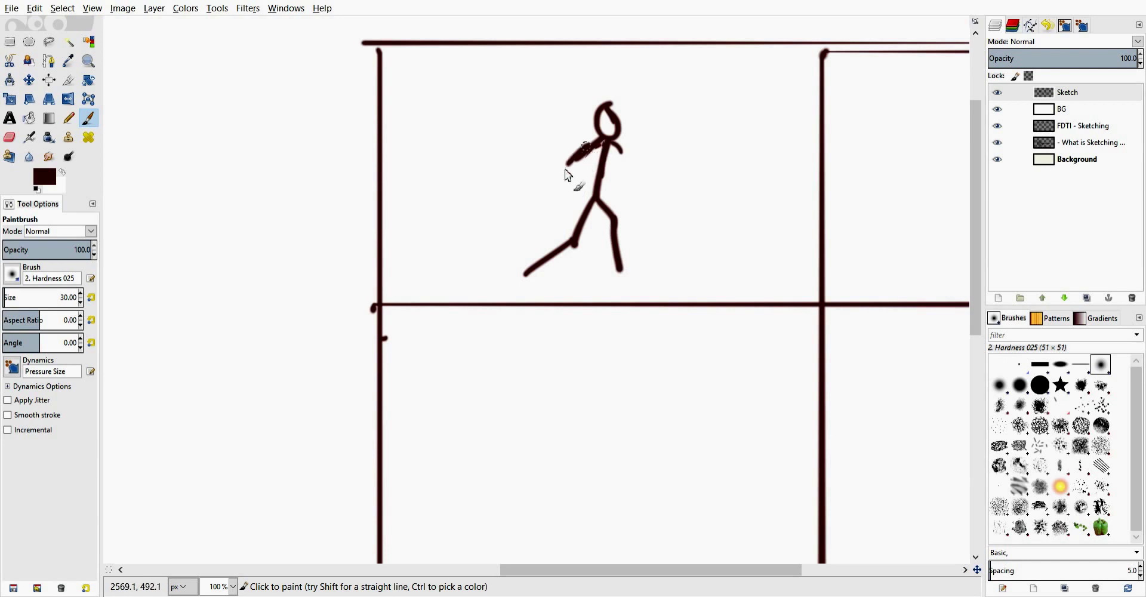
- Complete the walking figure's rear arm, undo and redraw the front lower leg, and add short strokes for both feet
drag(565, 171, 562, 186)
key(ctrl+z)
key(ctrl+z)
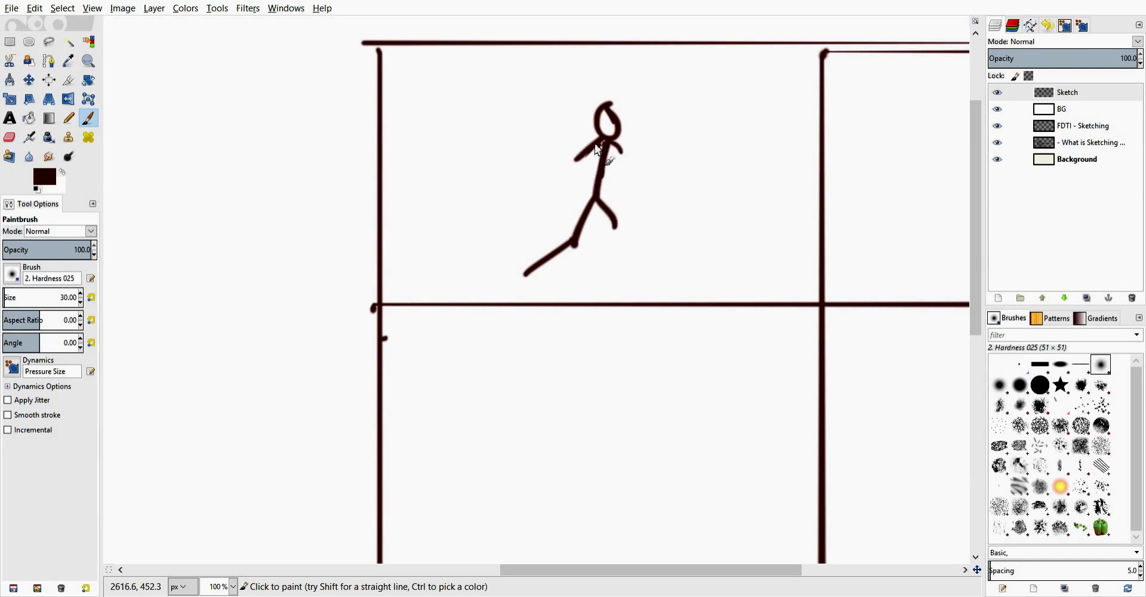
drag(612, 238, 599, 276)
drag(524, 276, 530, 285)
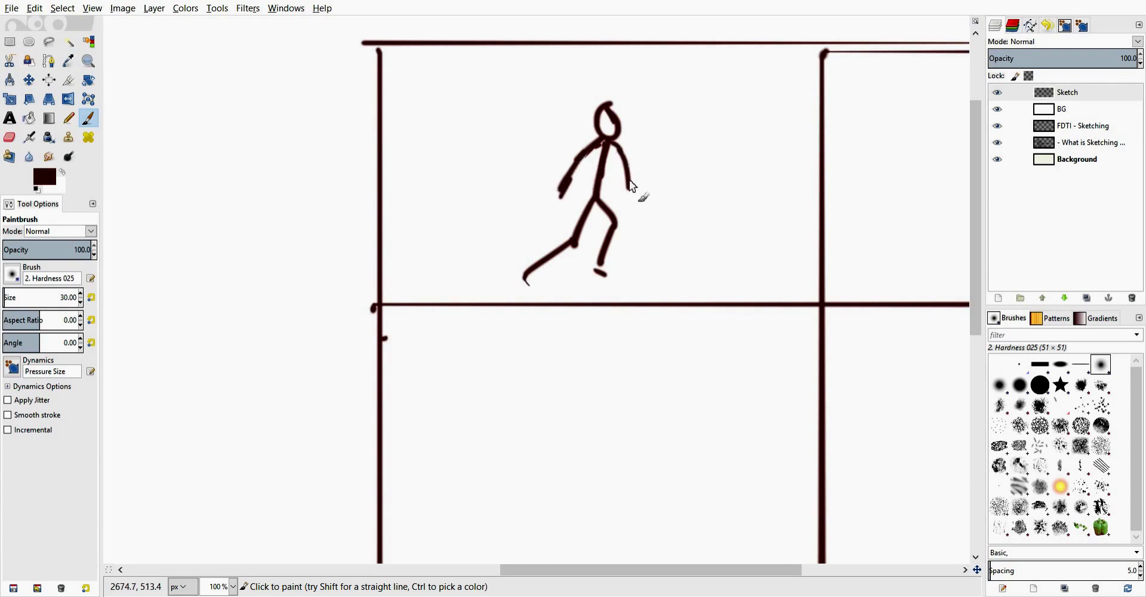
- Erase and redraw the walking figure's front arm hanging closer to the body, and rework the head outline
key(shift+e)
drag(623, 163, 627, 189)
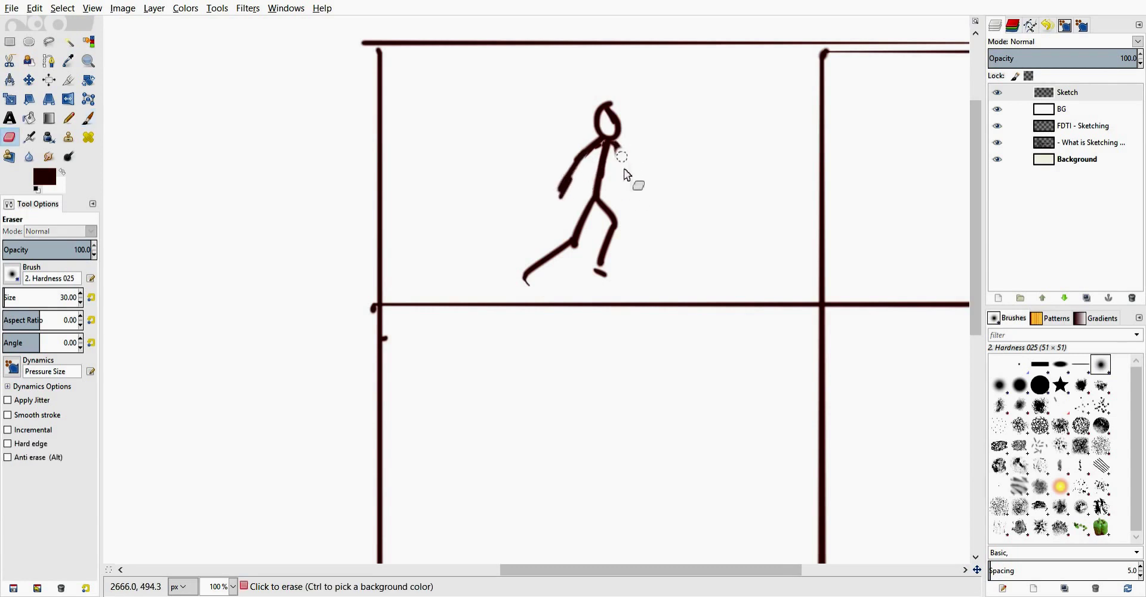
key(p)
drag(616, 145, 627, 196)
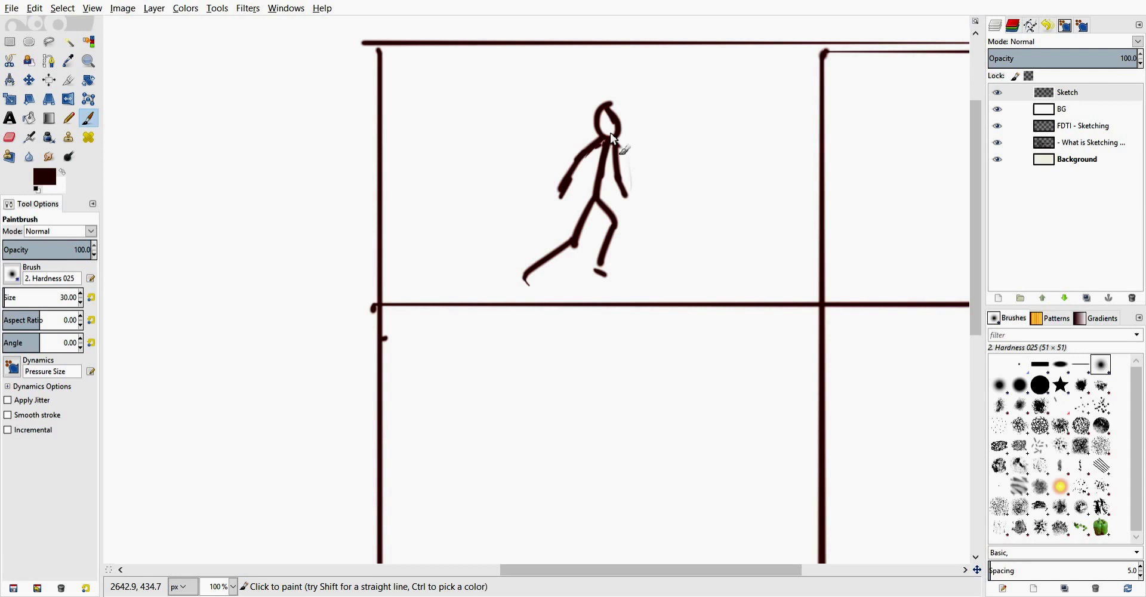
key(shift+e)
mouse_move(601, 109)
mouse_down()
mouse_move(596, 126)
mouse_move(618, 123)
mouse_up()
key(p)
- Draw ground lines on both sides of the walking figure and a branching tree with foliage behind it
key(minus)
key(minus)
key(plus)
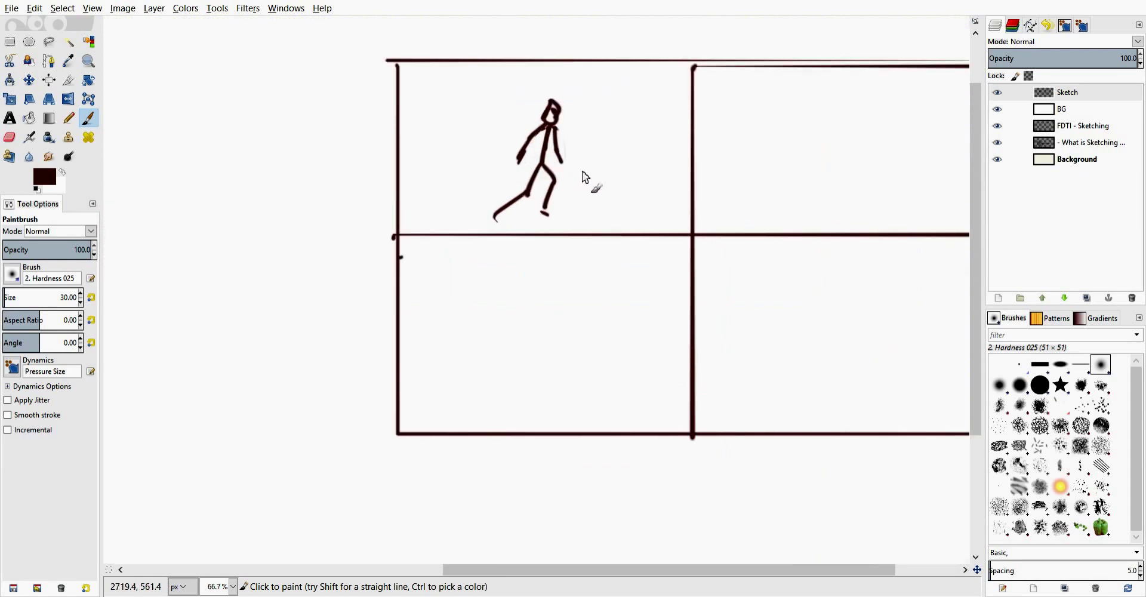
drag(384, 175, 462, 175)
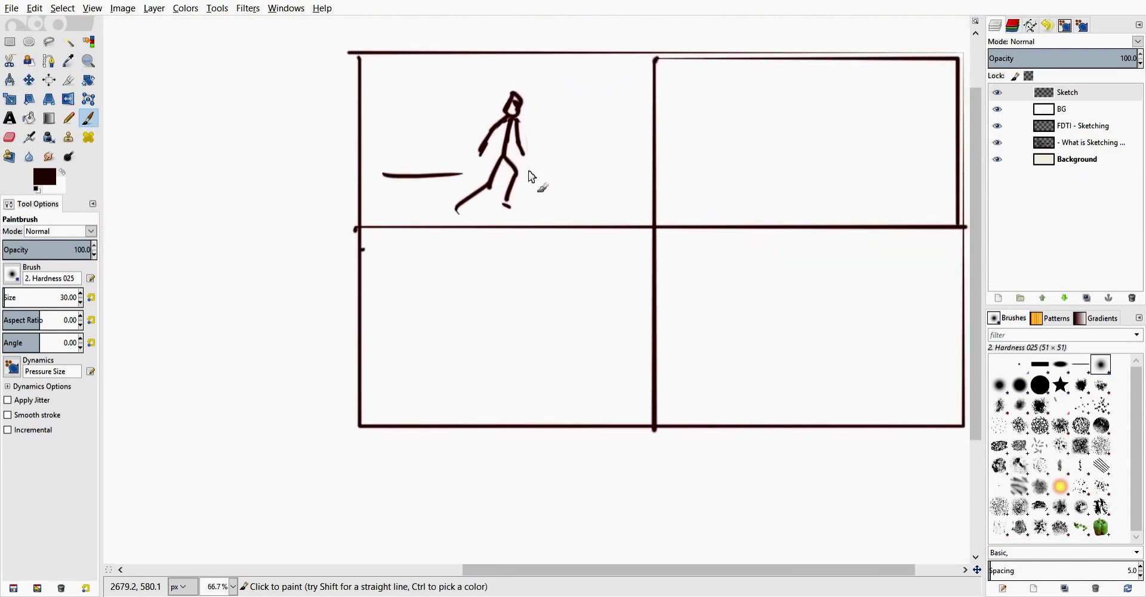
drag(535, 174, 615, 175)
mouse_move(413, 107)
mouse_down()
mouse_move(429, 164)
mouse_move(434, 88)
mouse_move(424, 80)
mouse_move(404, 99)
mouse_move(404, 72)
mouse_up()
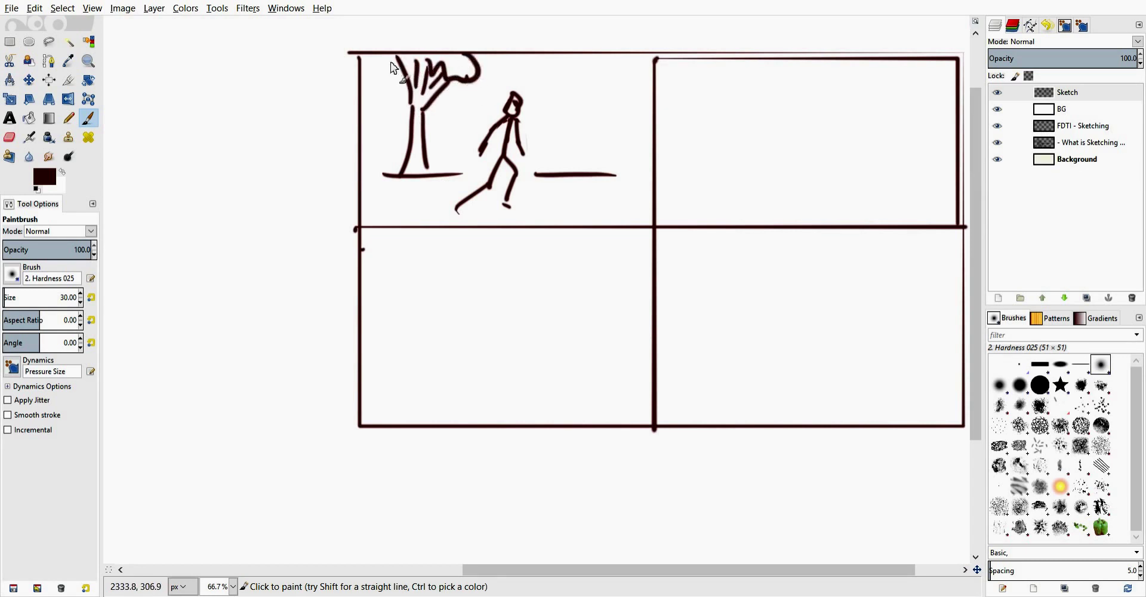
- Sketch a second tree with trunk, branches and foliage in front of the figure, at the right edge of the upper-left panel
mouse_move(621, 100)
mouse_down()
mouse_move(617, 170)
mouse_move(634, 171)
mouse_move(609, 179)
mouse_up()
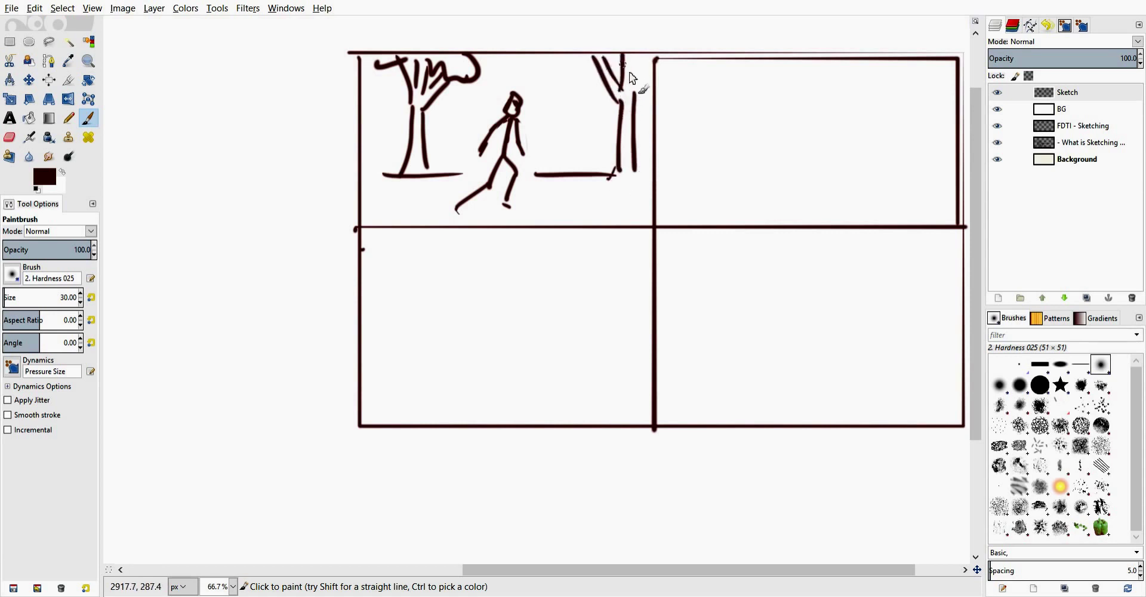
drag(636, 51, 638, 95)
drag(560, 60, 595, 67)
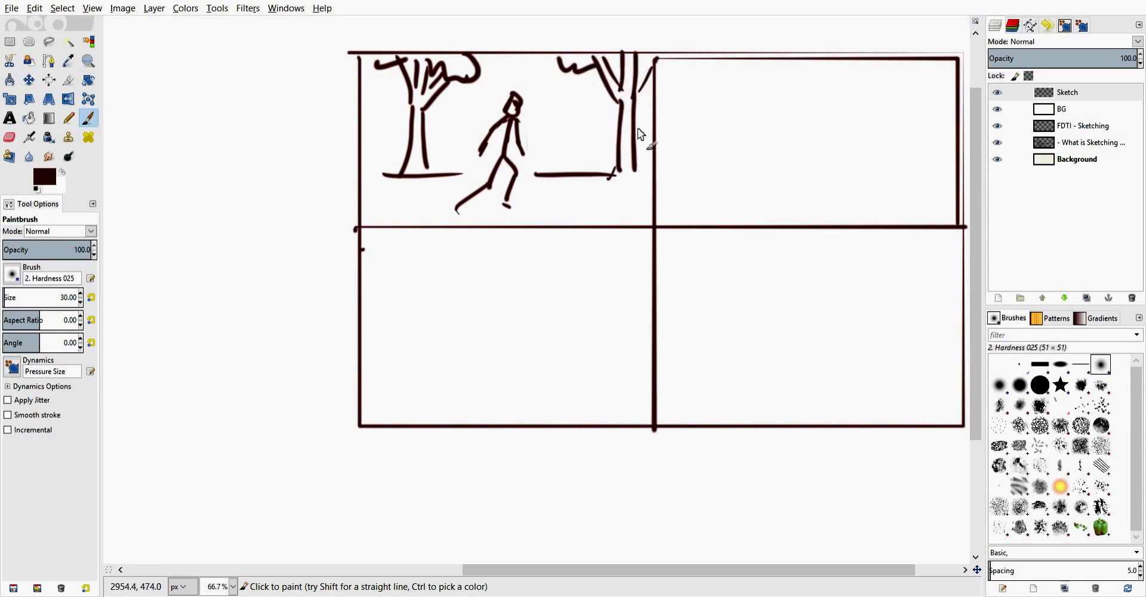
- Draw a road converging to a central vanishing point and a horizon line across the upper-right panel
drag(848, 209, 765, 198)
mouse_move(655, 168)
mouse_down()
mouse_move(629, 183)
mouse_move(641, 181)
mouse_up()
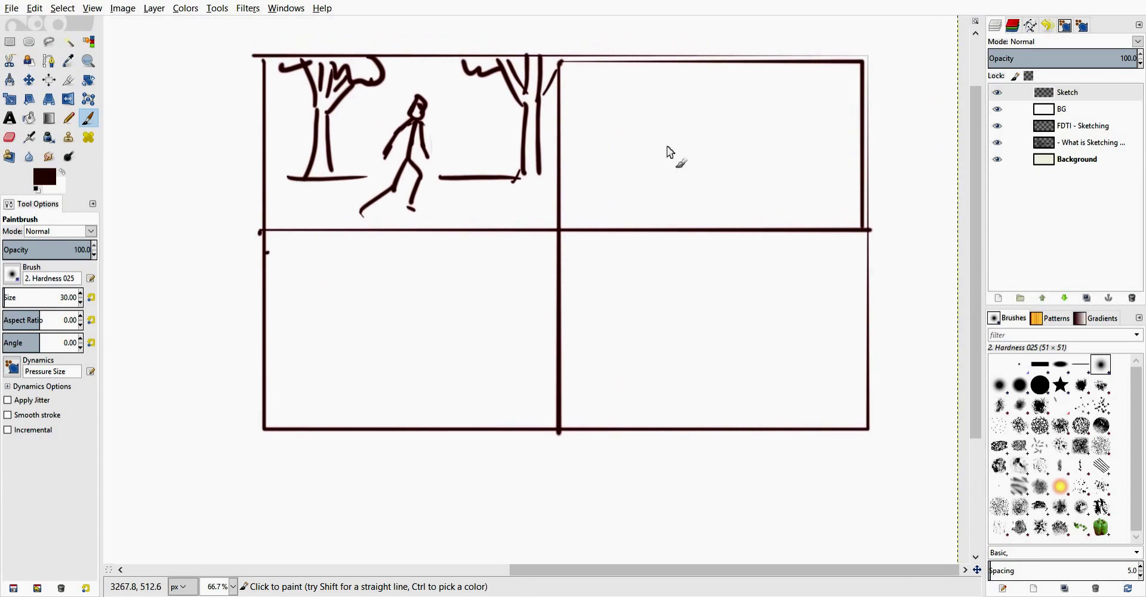
mouse_move(567, 190)
mouse_down()
mouse_move(696, 165)
mouse_move(591, 221)
mouse_up()
key(ctrl+z)
drag(710, 166, 809, 228)
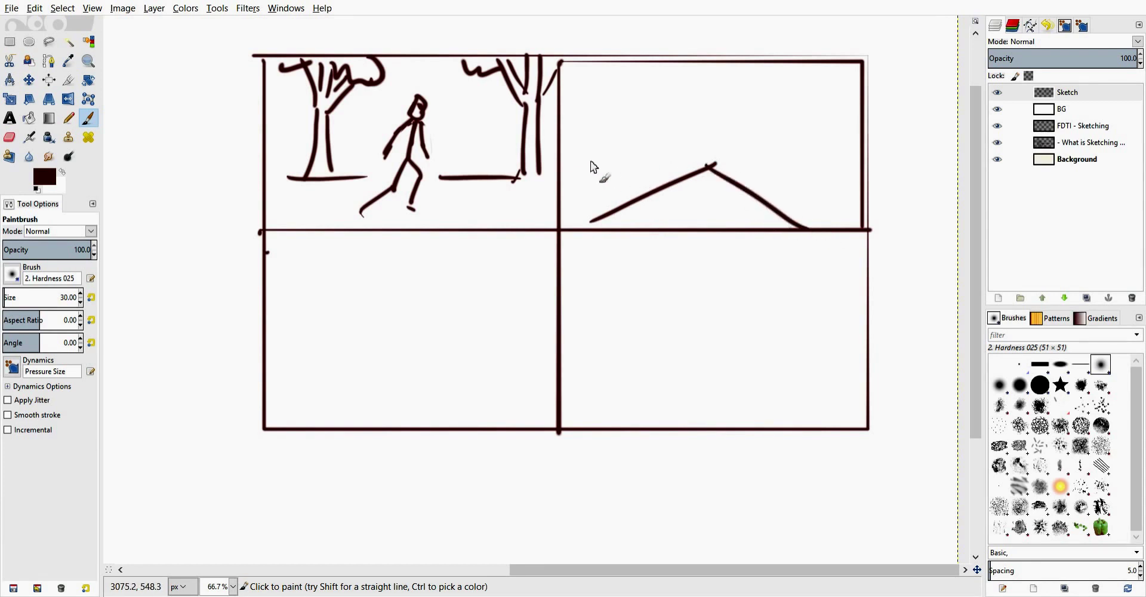
drag(599, 179, 697, 165)
key(ctrl+z)
drag(567, 172, 835, 163)
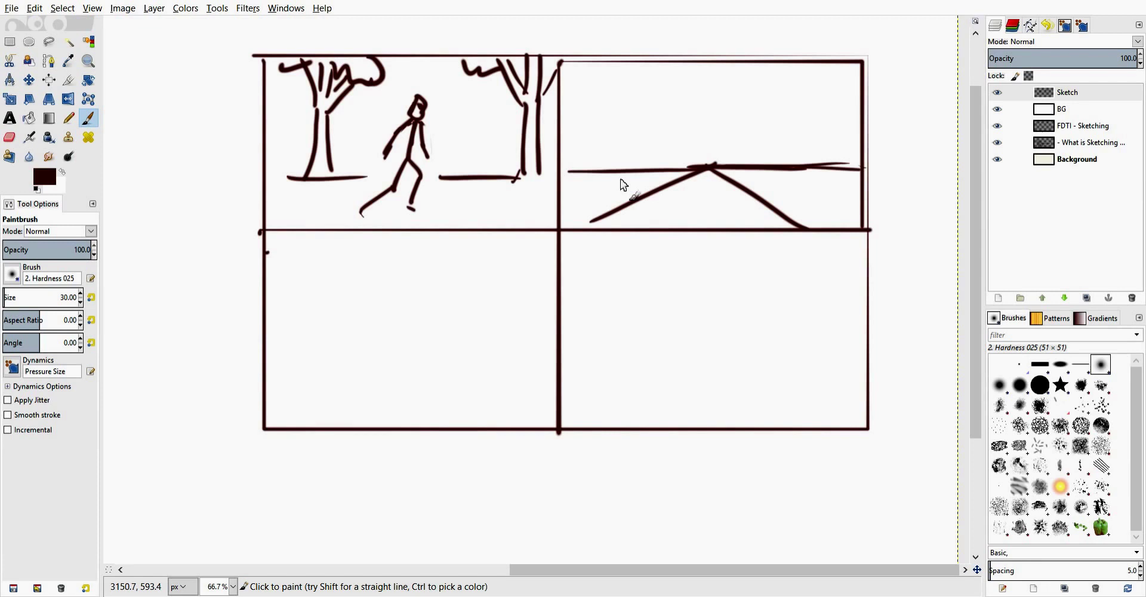
- Sketch a tree with trunk, branches and foliage left of the road in the upper-right panel
mouse_move(669, 132)
mouse_down()
mouse_move(610, 179)
mouse_move(603, 172)
mouse_up()
drag(594, 114, 587, 180)
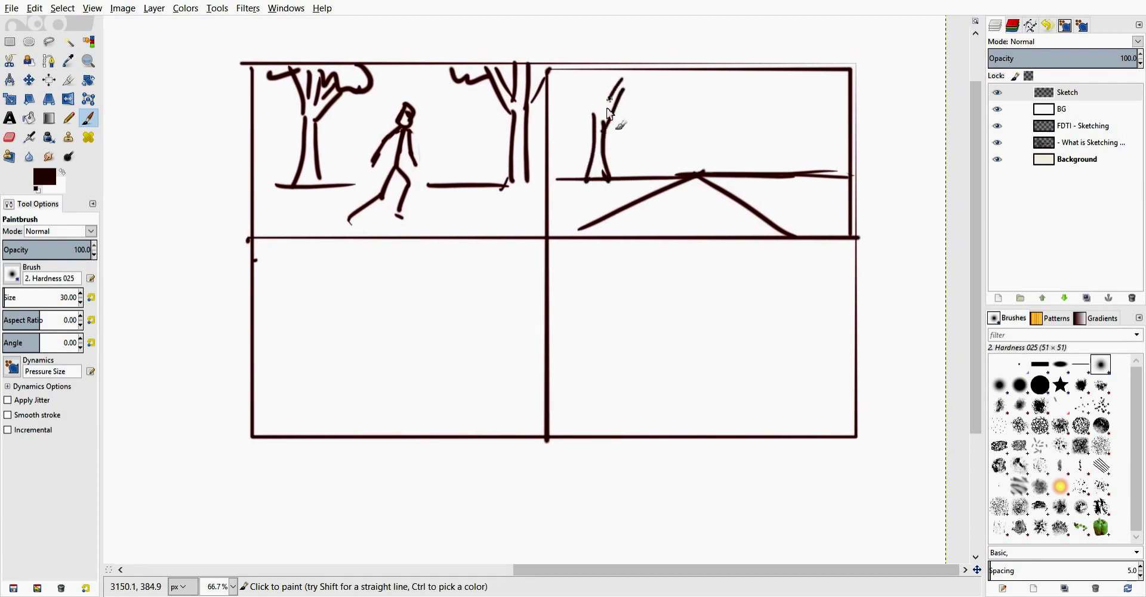
mouse_move(599, 114)
mouse_down()
mouse_move(599, 71)
mouse_move(589, 80)
mouse_move(603, 86)
mouse_move(655, 86)
mouse_move(584, 76)
mouse_move(553, 95)
mouse_up()
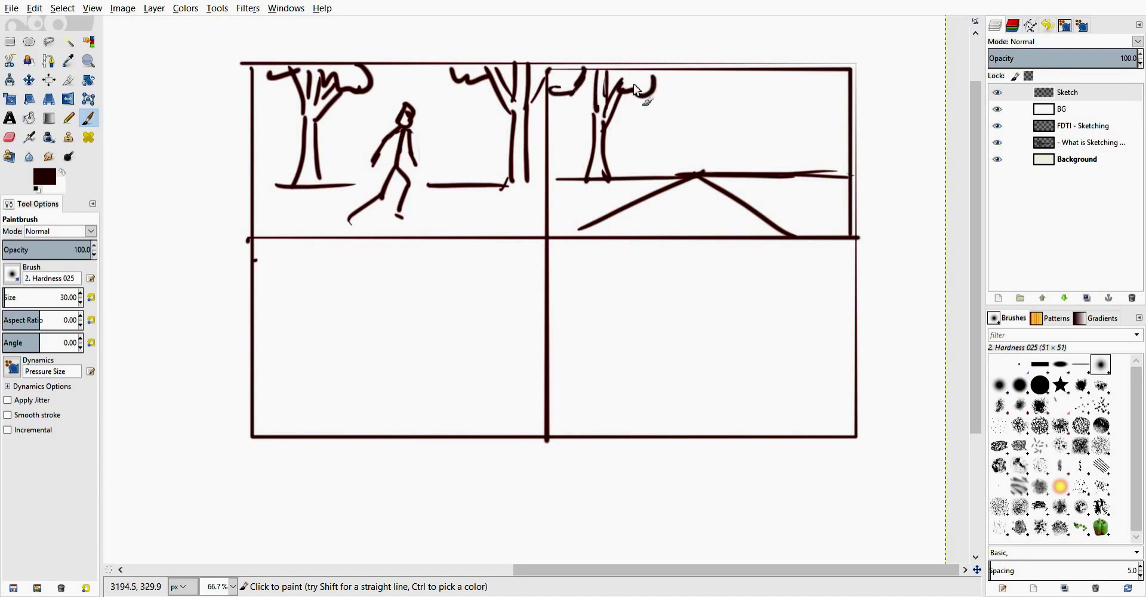
- Draw a trunk line right of the road, erase the horizon through the left tree's base and add roots there
drag(794, 111, 789, 179)
key(shift+e)
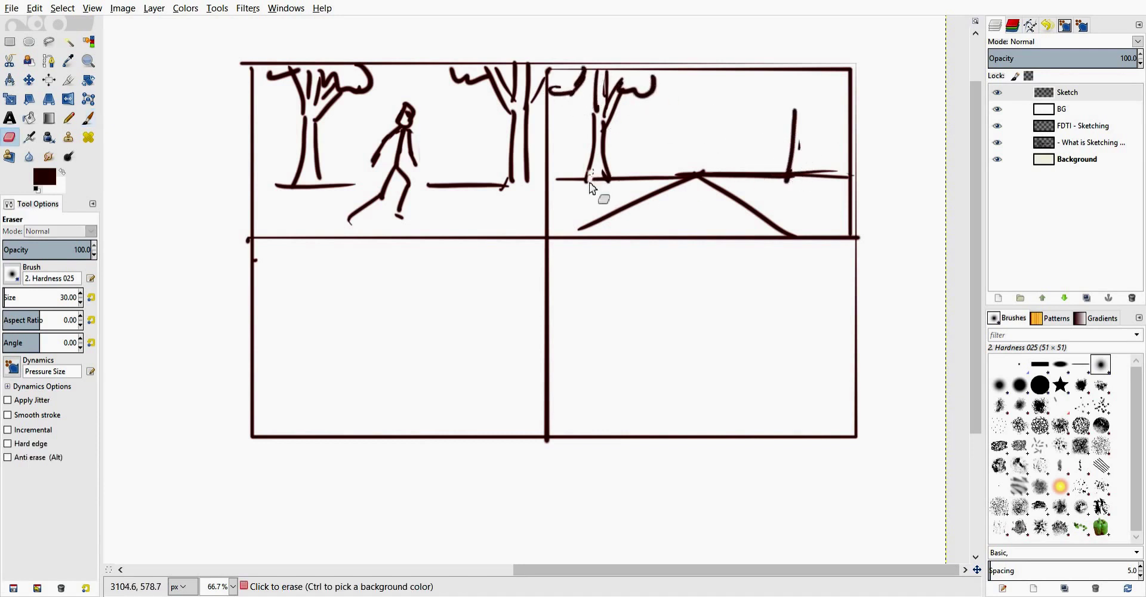
key(p)
drag(594, 179, 582, 188)
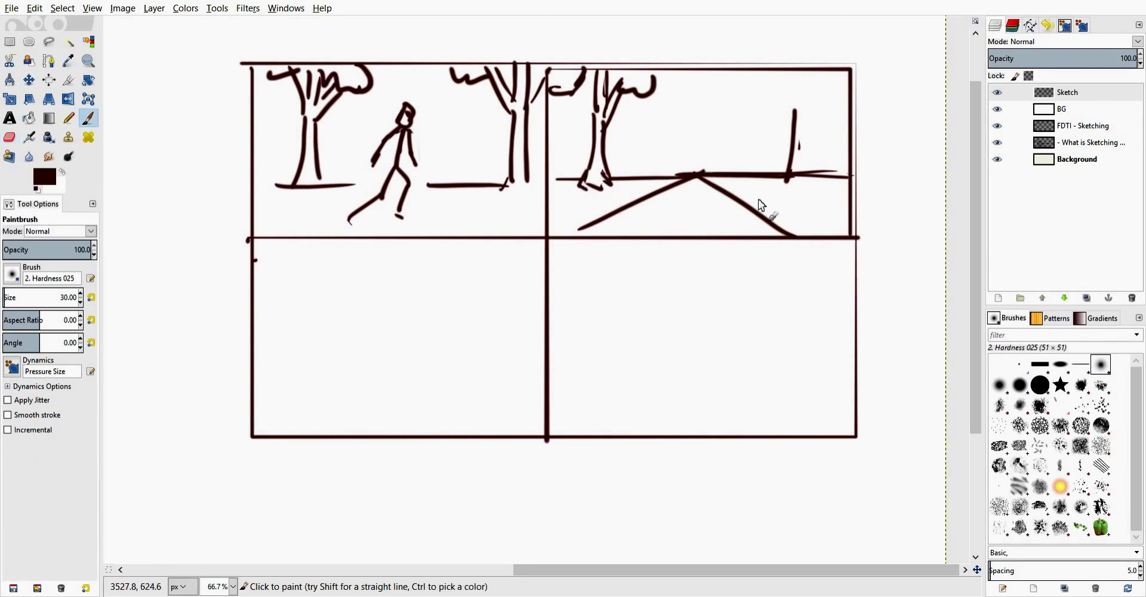
- Erase the horizon behind the right trunk and complete that tree with its second trunk line, branches and foliage
key(shift+e)
drag(800, 173, 813, 182)
key(p)
drag(805, 97, 806, 102)
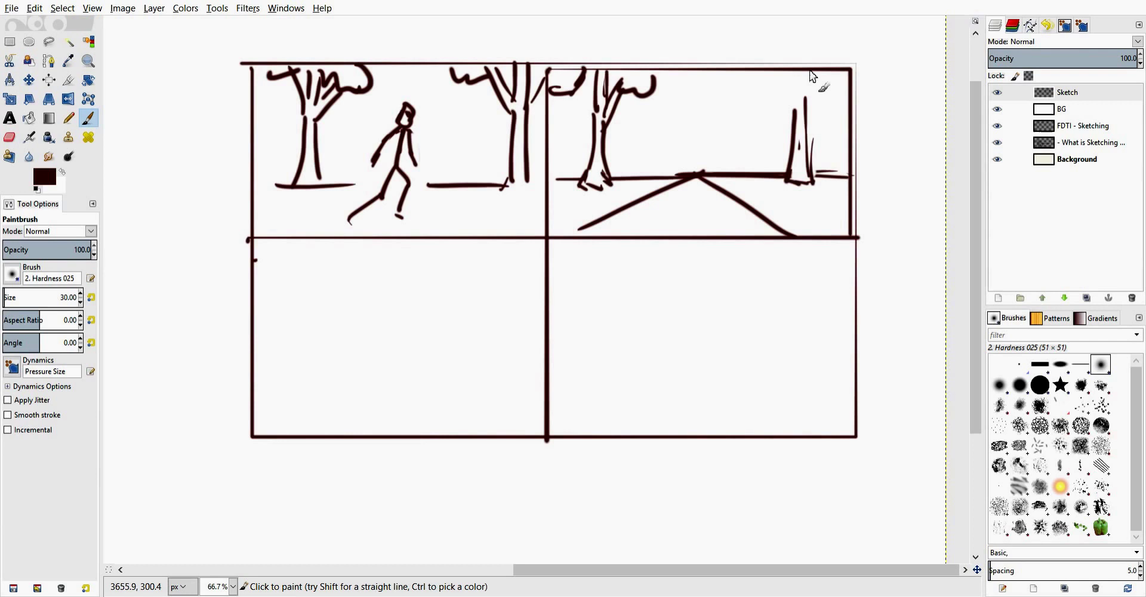
drag(795, 139, 796, 71)
mouse_move(807, 116)
mouse_down()
mouse_move(825, 71)
mouse_move(791, 119)
mouse_up()
drag(755, 73, 772, 91)
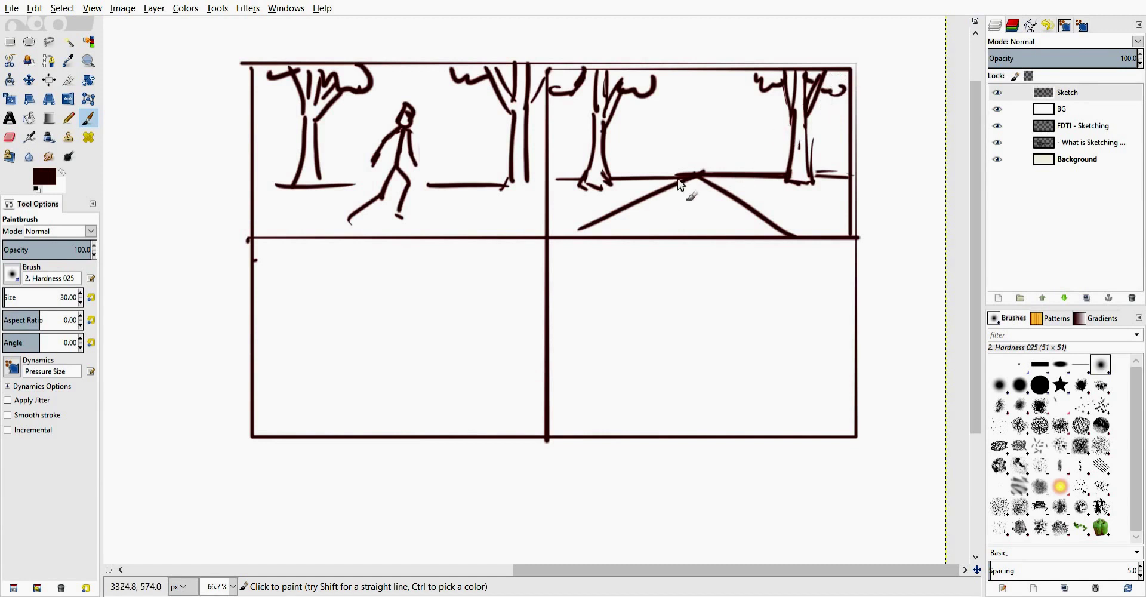
- Sketch a front-facing figure standing on the road, with head, torso, arms, legs and a slanted stick beside one hand
drag(700, 136, 678, 158)
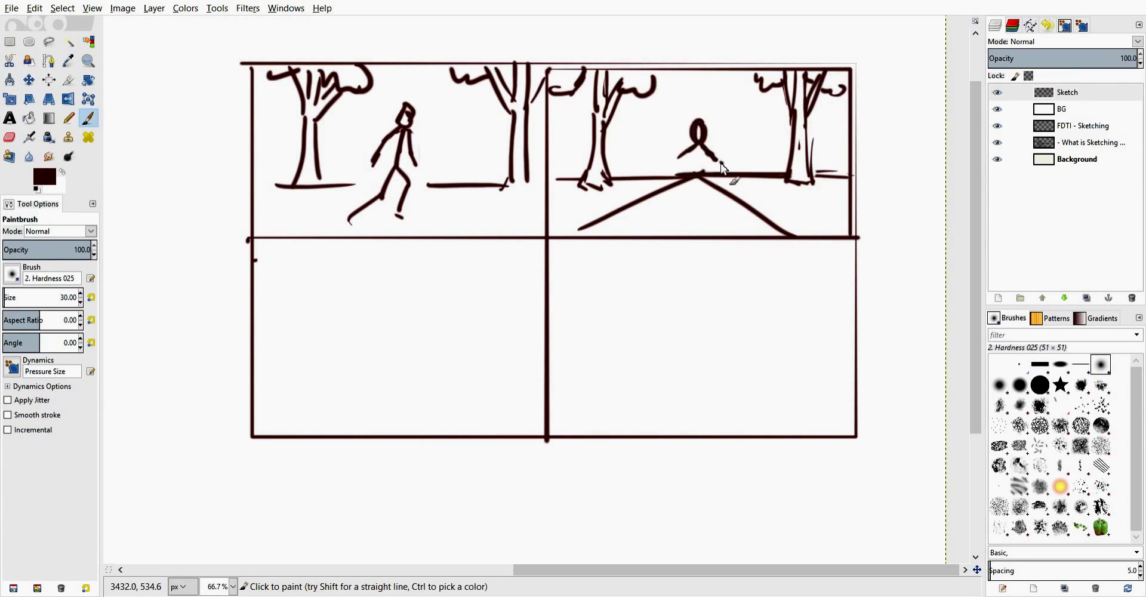
mouse_move(674, 156)
mouse_down()
mouse_move(698, 173)
mouse_move(696, 193)
mouse_move(702, 155)
mouse_move(692, 184)
mouse_up()
key(shift+e)
key(p)
mouse_move(702, 151)
mouse_down()
mouse_move(697, 180)
mouse_move(691, 154)
mouse_move(691, 220)
mouse_move(705, 197)
mouse_move(682, 210)
mouse_move(700, 221)
mouse_move(686, 194)
mouse_move(673, 220)
mouse_move(693, 200)
mouse_move(707, 217)
mouse_move(700, 190)
mouse_move(694, 223)
mouse_move(701, 193)
mouse_move(661, 225)
mouse_move(694, 148)
mouse_move(671, 175)
mouse_move(708, 180)
mouse_up()
key(shift+e)
key(p)
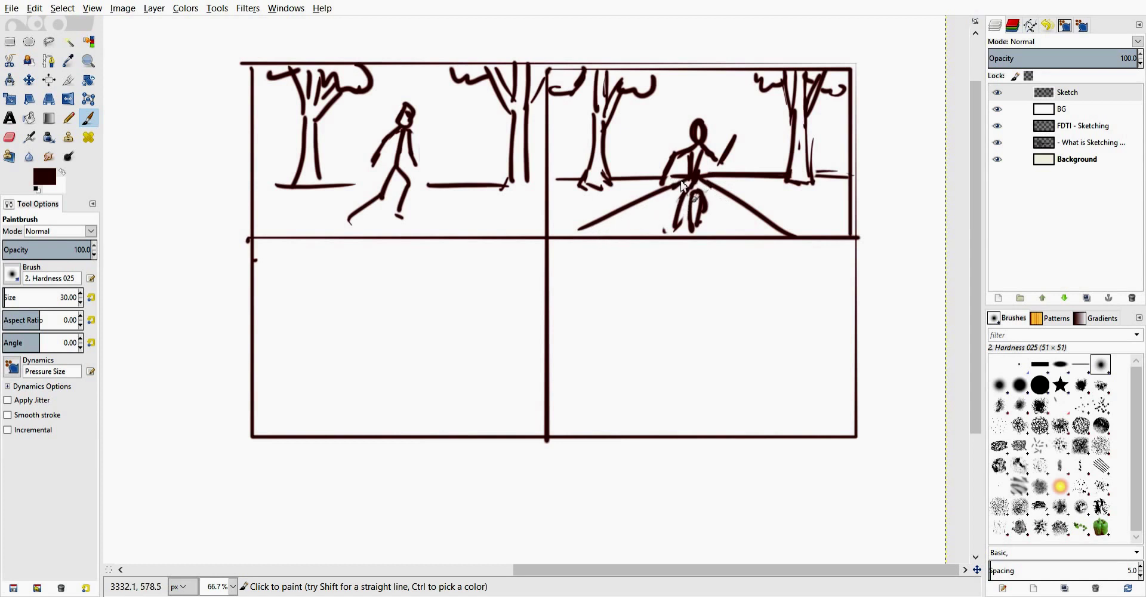
- Erase the horizon and road lines that cross the standing figure's torso in the upper-right panel
key(shift+e)
mouse_move(693, 187)
mouse_down()
mouse_move(685, 154)
mouse_move(697, 169)
mouse_move(708, 163)
mouse_move(690, 188)
mouse_move(667, 191)
mouse_up()
key(p)
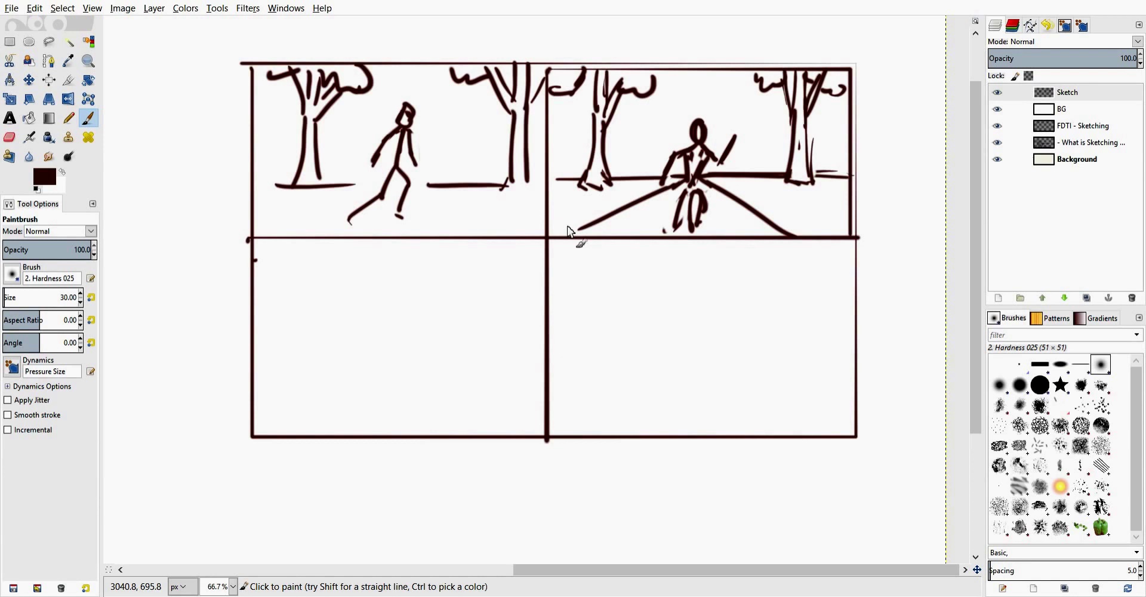
- Draw a doubled horizon line across the middle of the lower-left panel
scroll(382, 299, down, 1)
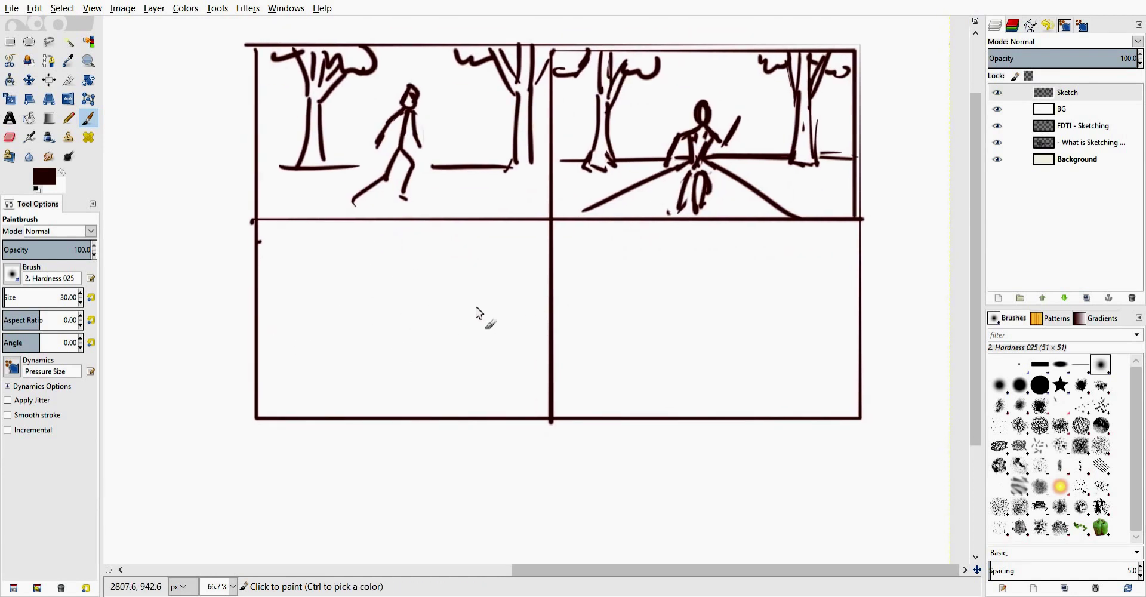
mouse_move(284, 322)
mouse_down()
mouse_move(514, 323)
mouse_move(537, 330)
mouse_up()
drag(491, 321, 304, 317)
drag(260, 383, 355, 411)
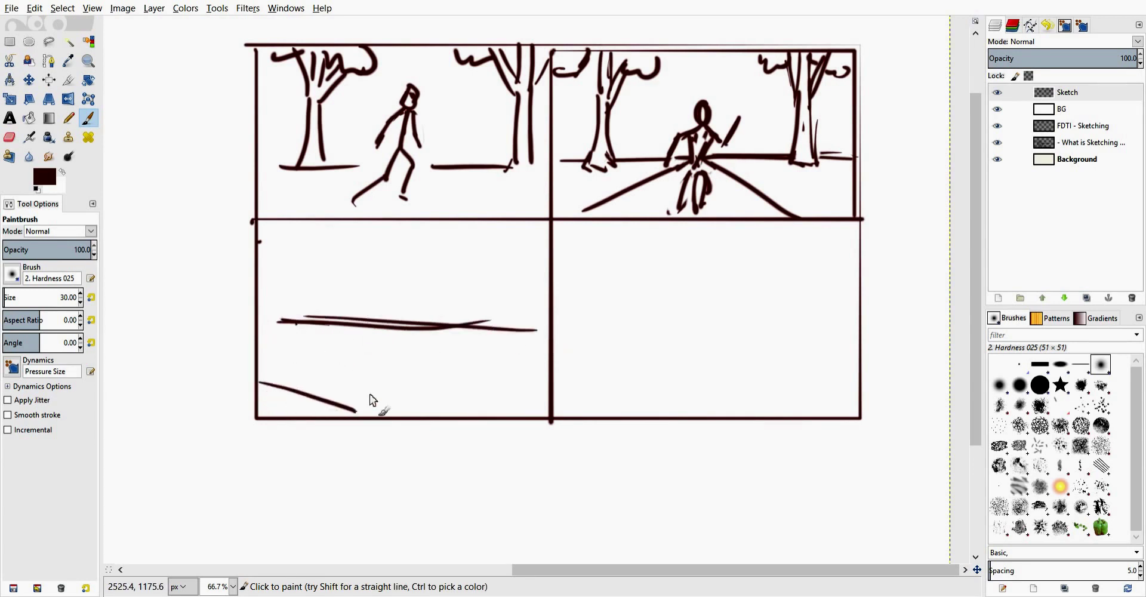
mouse_move(359, 257)
mouse_down()
mouse_move(360, 271)
mouse_move(414, 262)
mouse_move(412, 288)
mouse_up()
key(ctrl+z)
drag(266, 356, 286, 359)
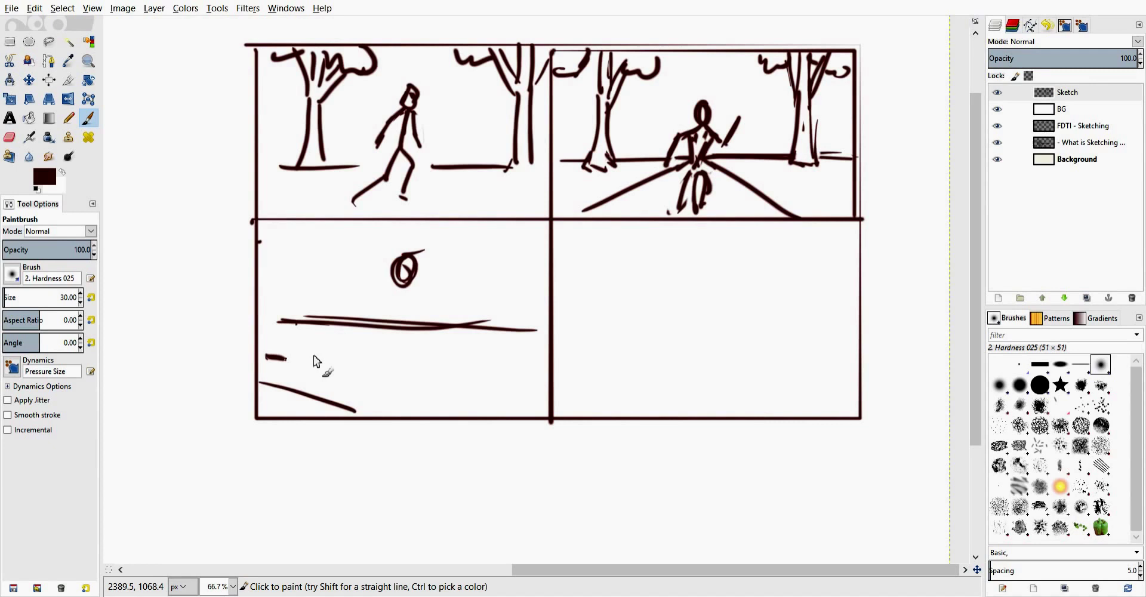
key(ctrl+z)
key(ctrl+z)
key(ctrl+z)
key(ctrl+z)
key(ctrl+z)
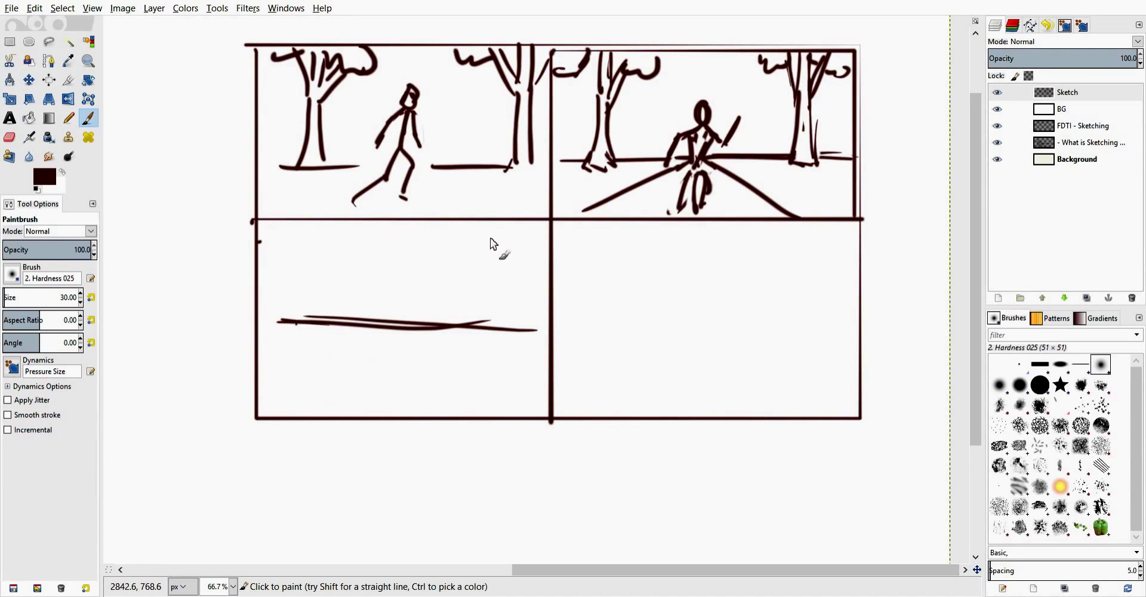
- Replace the doubled horizon in the lower-left panel with a single straight ground line spanning the panel's width
key(ctrl+z)
key(ctrl+z)
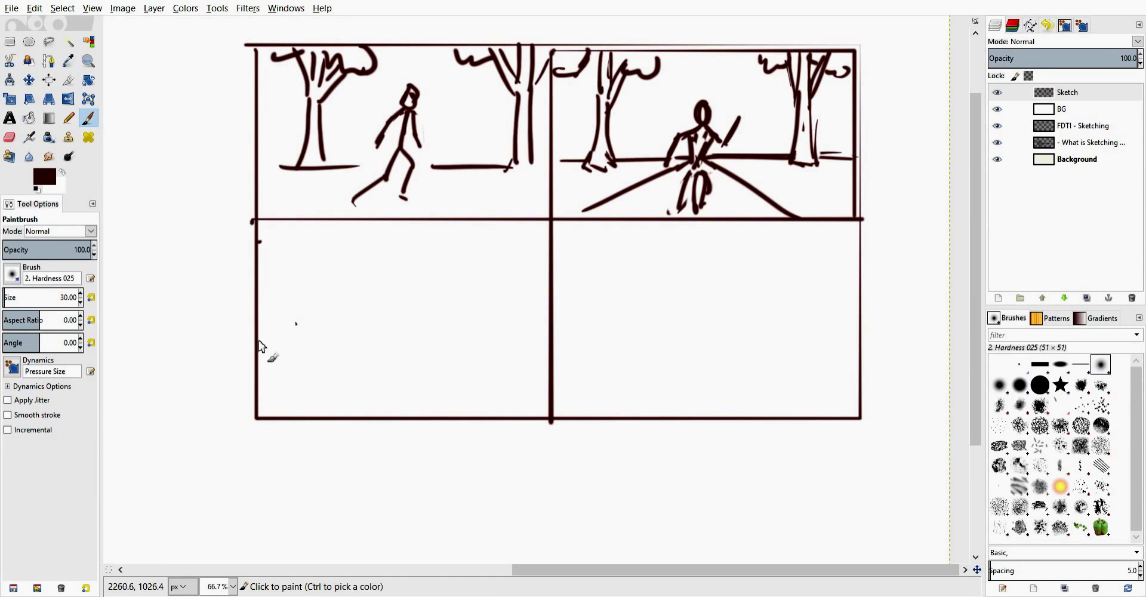
drag(258, 340, 266, 342)
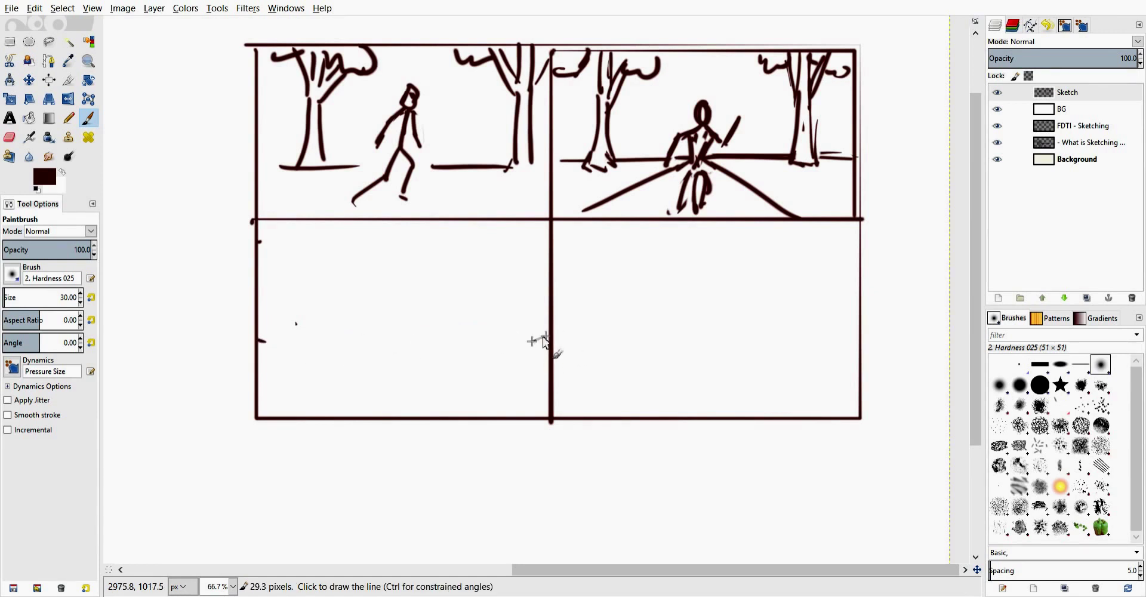
drag(532, 341, 536, 340)
shift+click(260, 341)
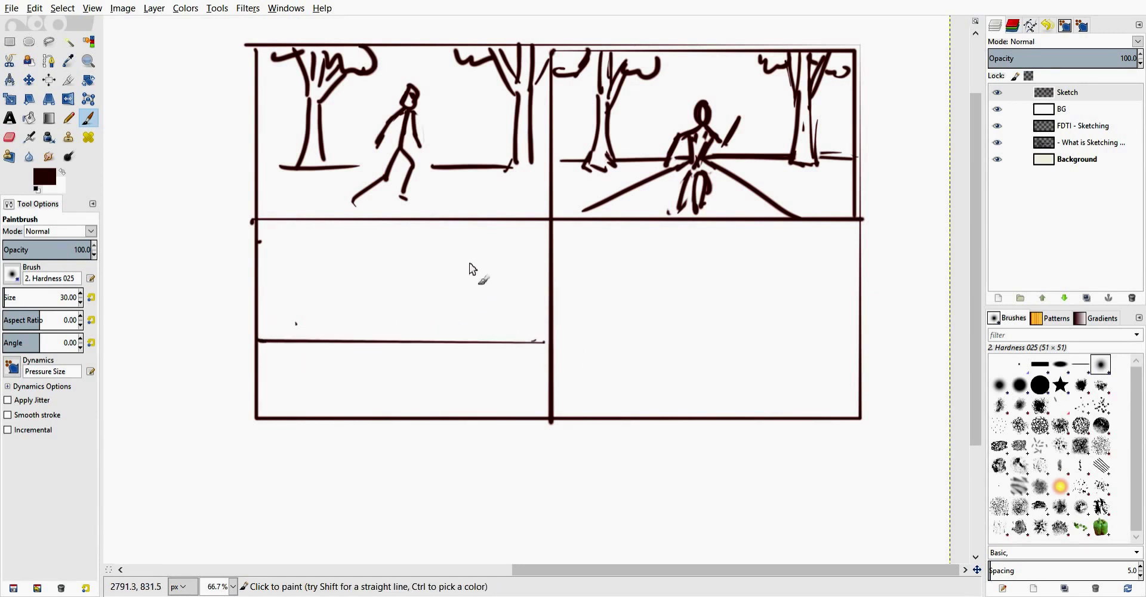
- Sketch a running stick figure leaning forward in the lower-left panel, redoing its legs so the rear foot reaches the ground line
mouse_move(420, 275)
mouse_down()
mouse_move(422, 266)
mouse_move(410, 297)
mouse_move(382, 309)
mouse_move(410, 322)
mouse_up()
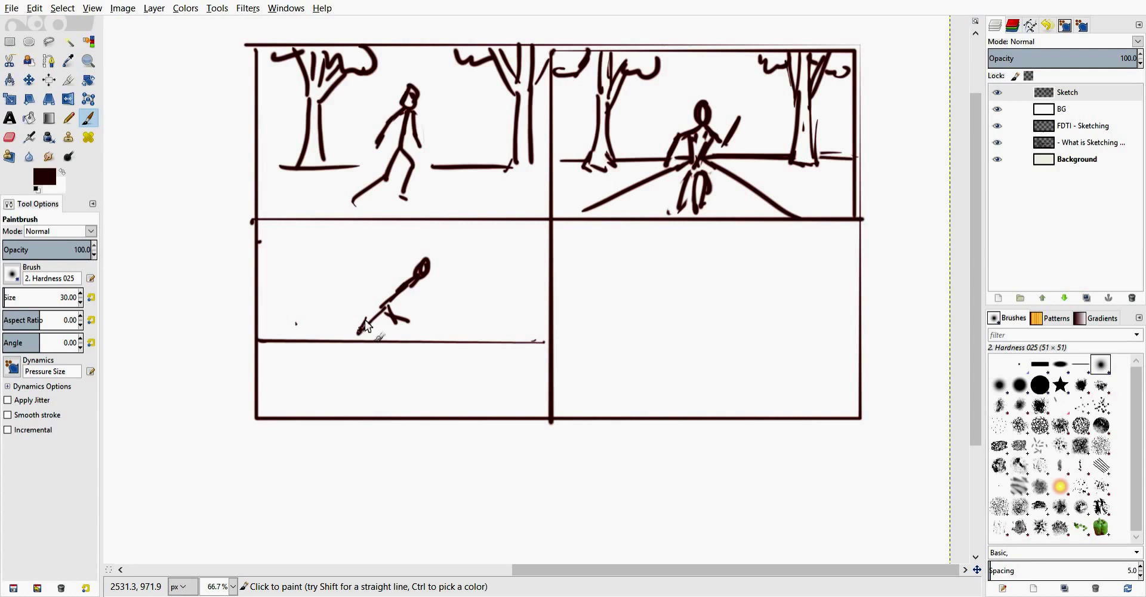
key(ctrl+z)
key(ctrl+z)
key(ctrl+z)
drag(431, 268, 351, 342)
mouse_move(392, 309)
mouse_down()
mouse_move(425, 308)
mouse_move(406, 327)
mouse_up()
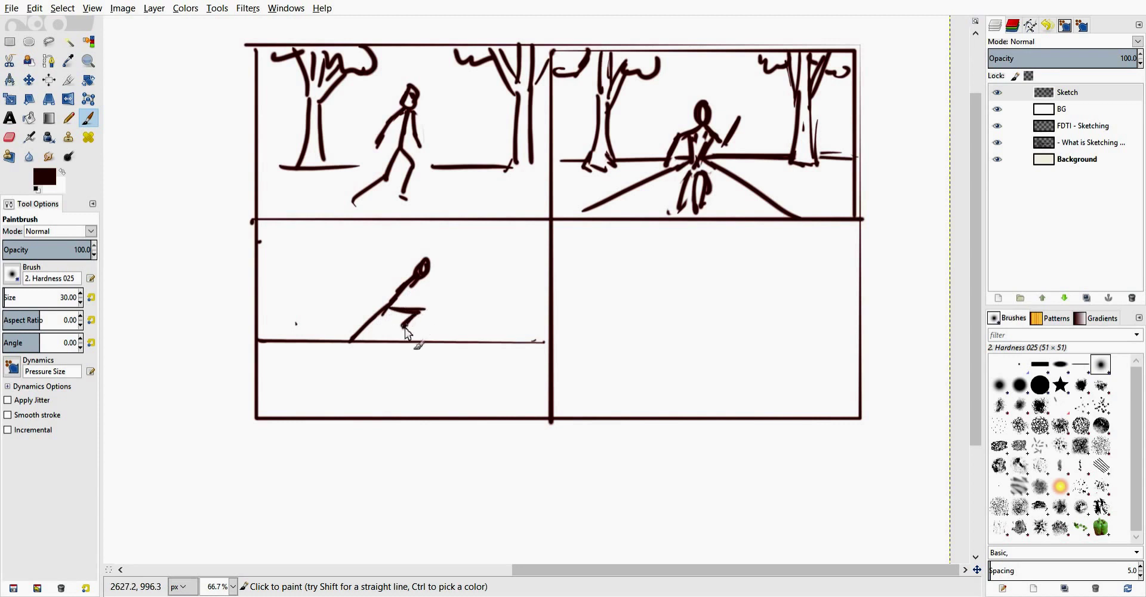
drag(412, 283, 370, 296)
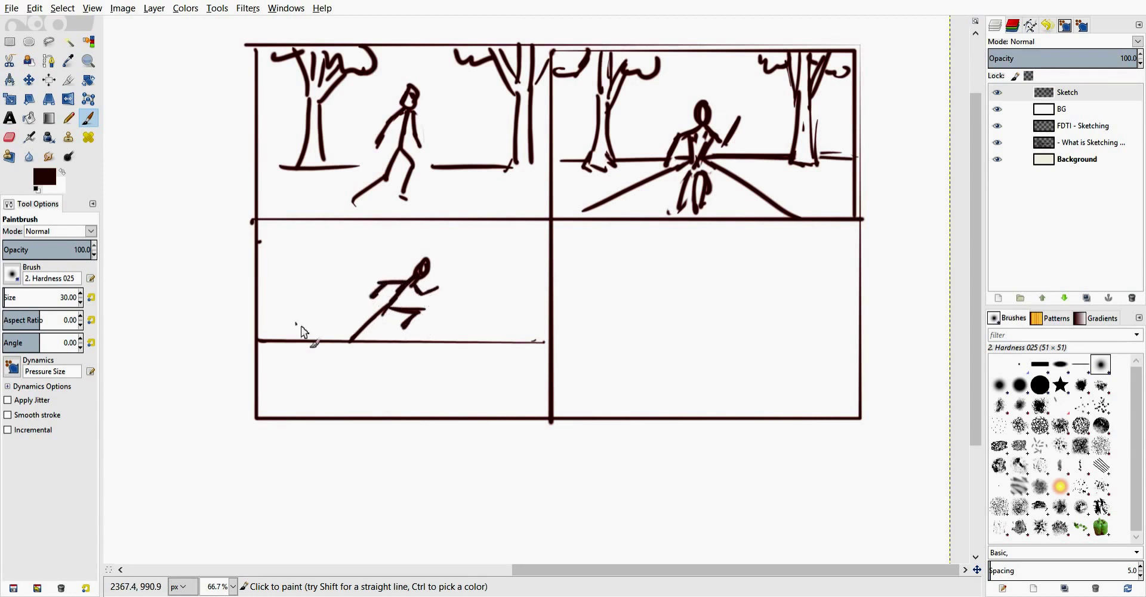
mouse_move(383, 315)
mouse_down()
mouse_move(338, 346)
mouse_move(346, 355)
mouse_up()
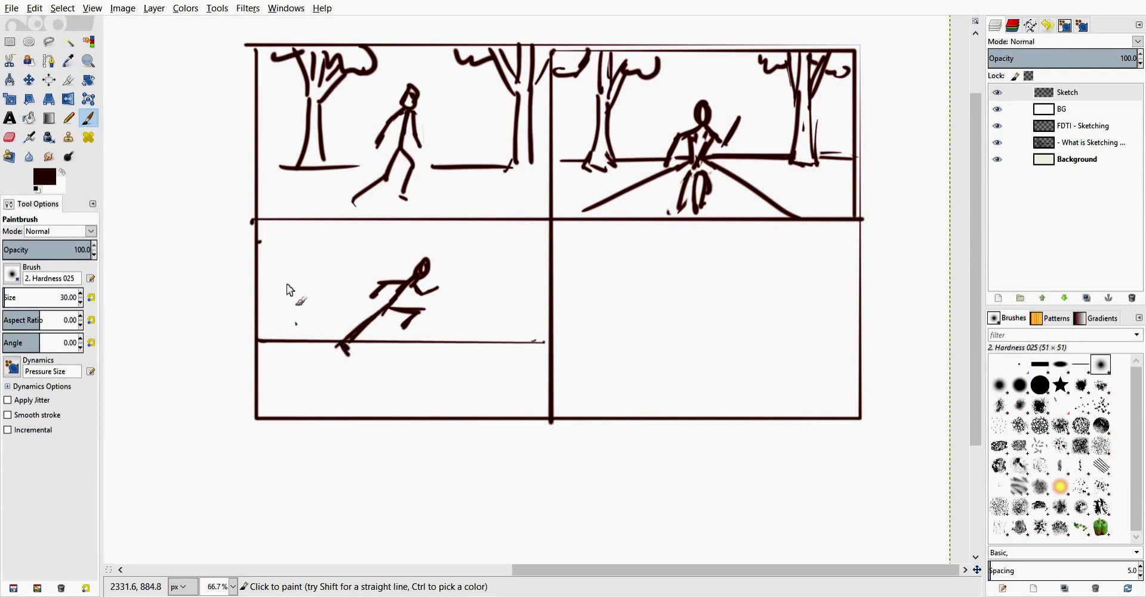
- Frame the running figure in the lower-left panel with a tree on each side, adding trunks, branches and scribbled foliage
drag(295, 229, 302, 339)
drag(305, 229, 263, 337)
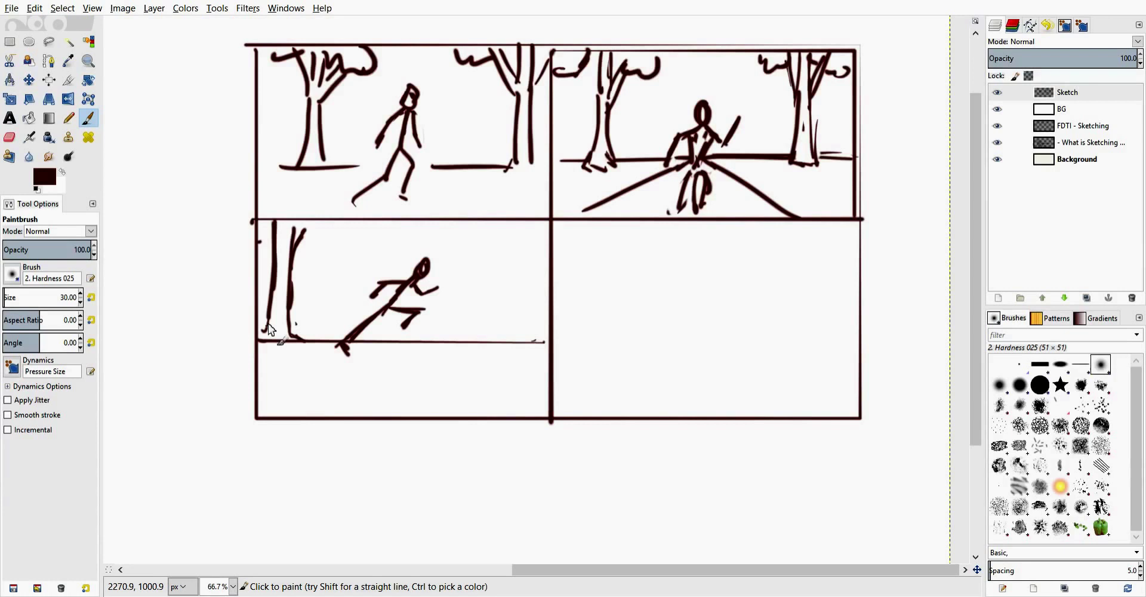
mouse_move(313, 231)
mouse_down()
mouse_move(302, 256)
mouse_move(344, 225)
mouse_up()
drag(526, 255, 525, 343)
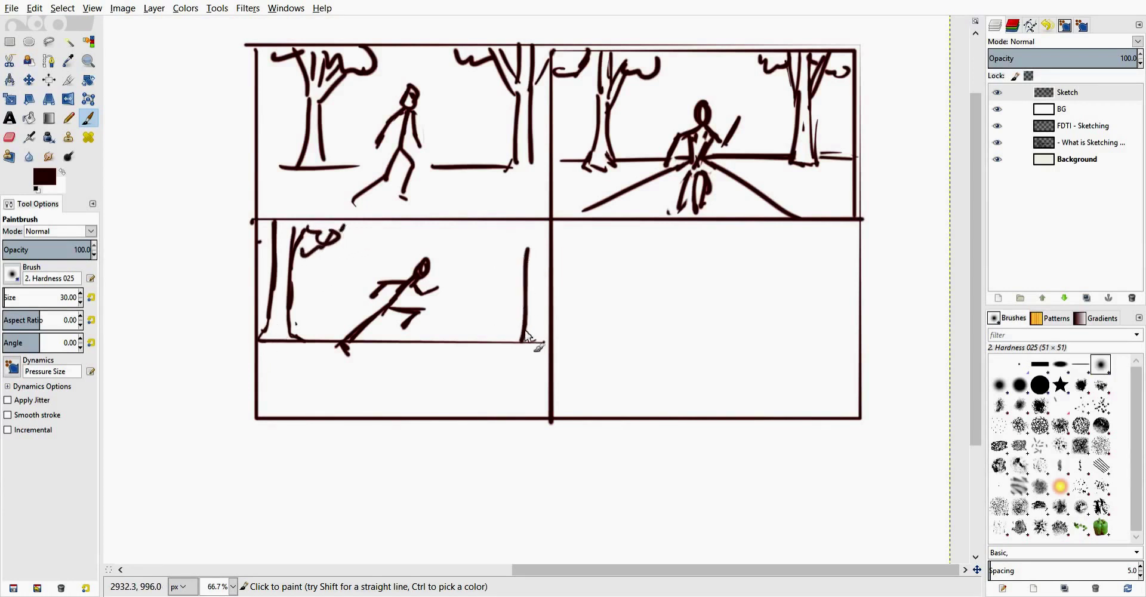
drag(511, 226, 526, 330)
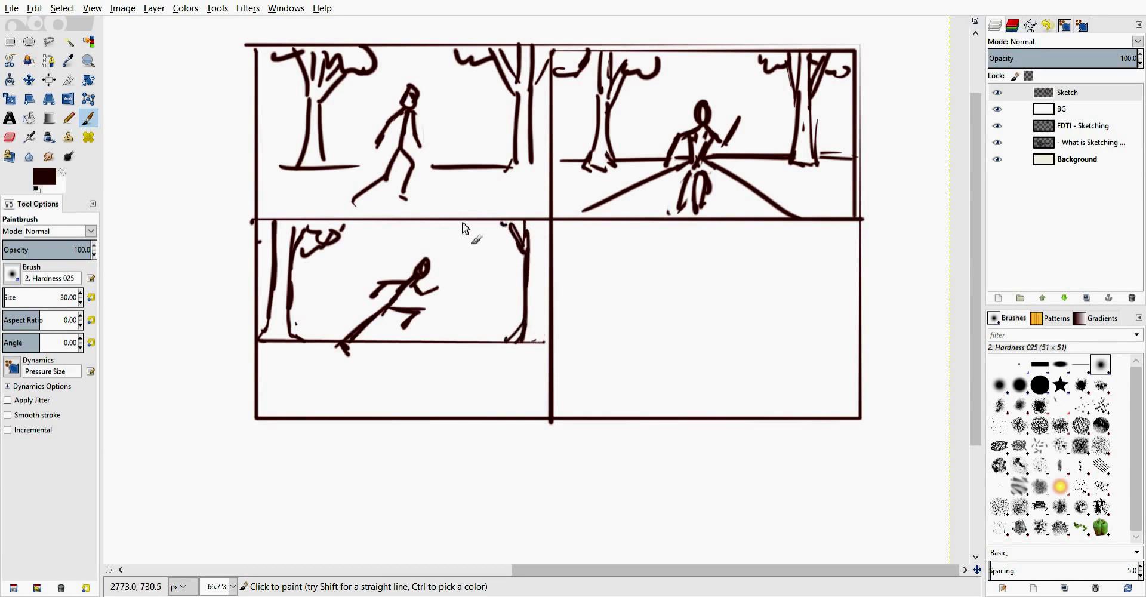
mouse_move(470, 230)
mouse_down()
mouse_move(513, 227)
mouse_move(469, 229)
mouse_up()
- Draw a straight sloping horizon across the lower-right panel with a leaning, leafy tree near each end
drag(618, 330, 603, 314)
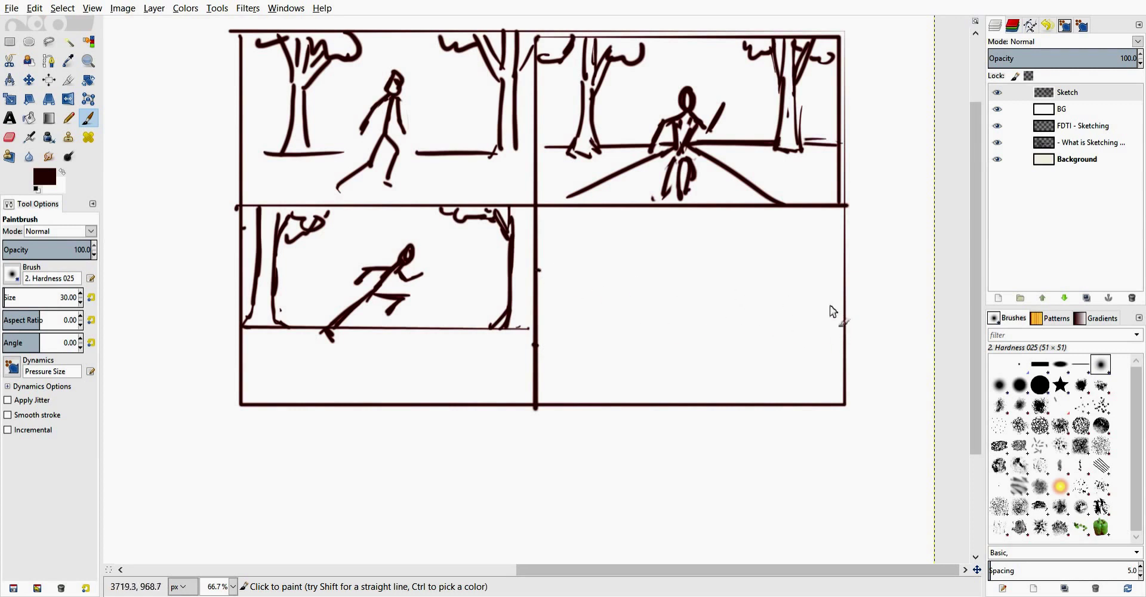
shift+click(842, 326)
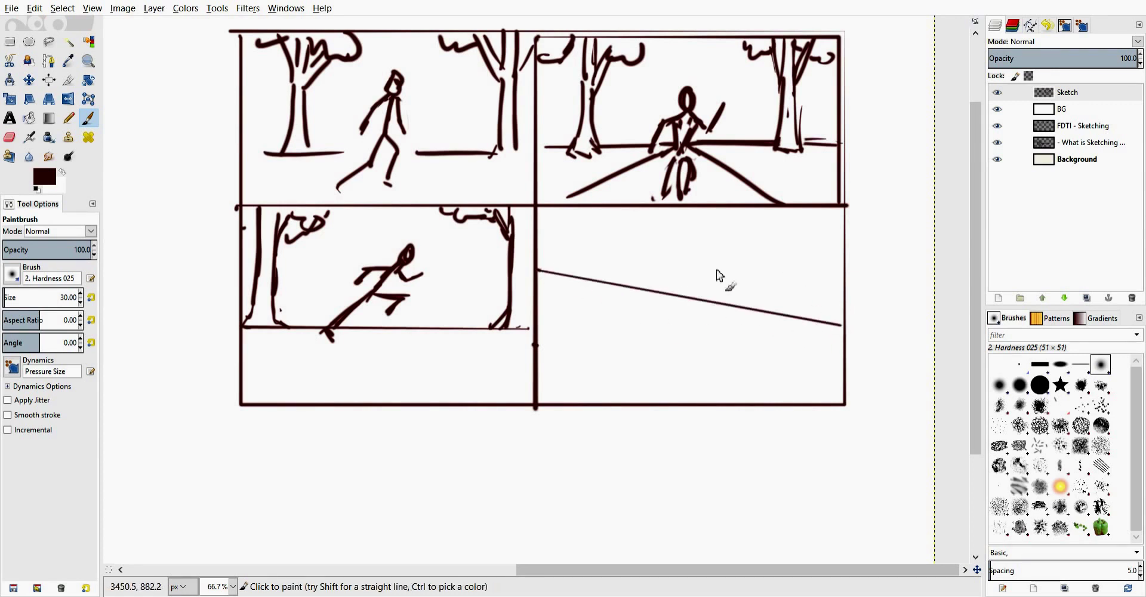
mouse_move(778, 319)
mouse_down()
mouse_move(813, 261)
mouse_move(805, 317)
mouse_up()
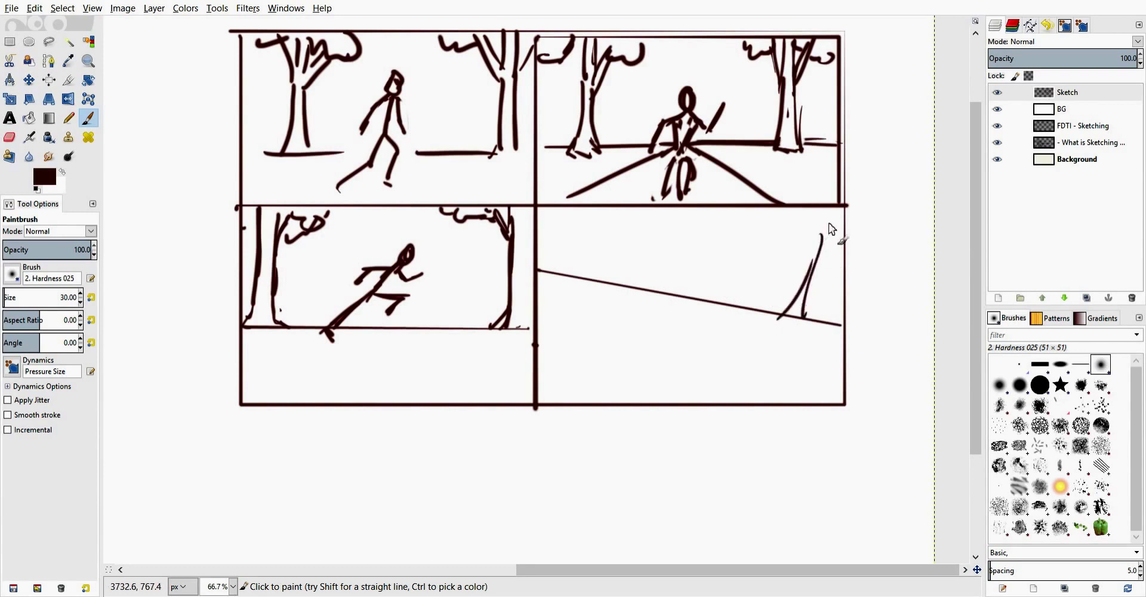
drag(830, 223, 820, 248)
mouse_move(817, 256)
mouse_down()
mouse_move(837, 243)
mouse_move(790, 301)
mouse_move(809, 215)
mouse_move(811, 237)
mouse_move(843, 268)
mouse_up()
key(ctrl+z)
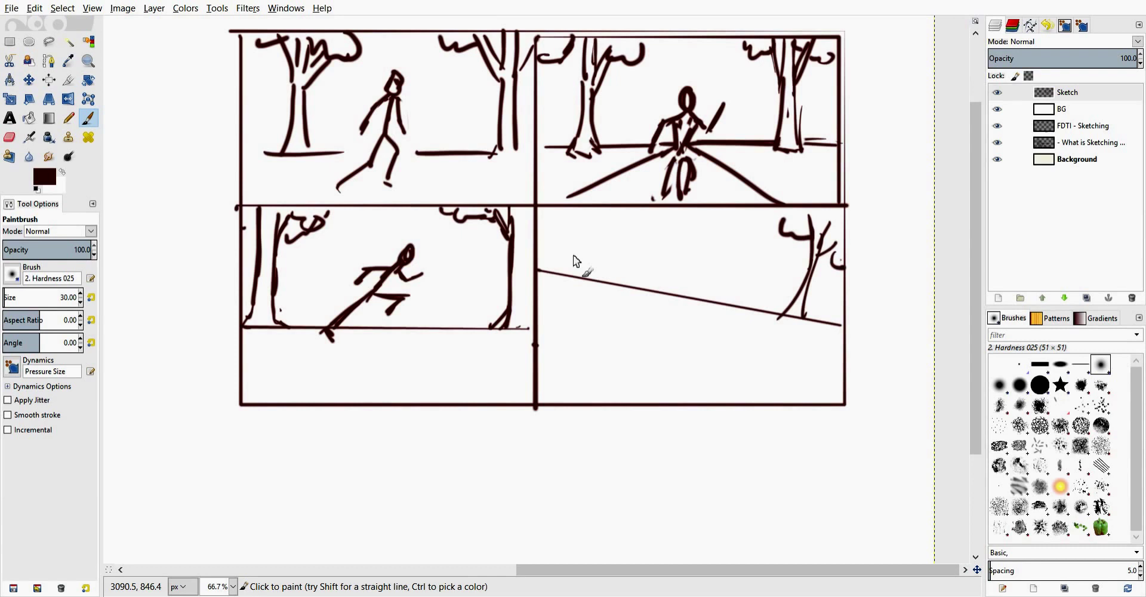
mouse_move(583, 288)
mouse_down()
mouse_move(588, 234)
mouse_move(562, 279)
mouse_up()
mouse_move(596, 231)
mouse_down()
mouse_move(615, 216)
mouse_move(589, 212)
mouse_up()
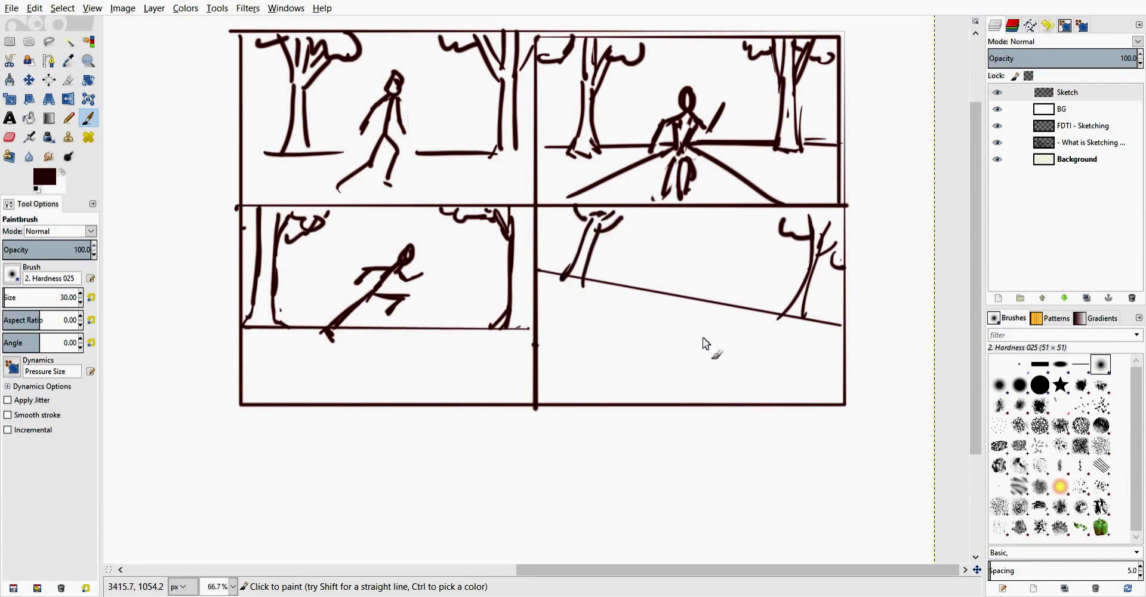
- Draw two diverging road edges from the sloping horizon down towards the lower border of the lower-right panel
drag(693, 301, 767, 399)
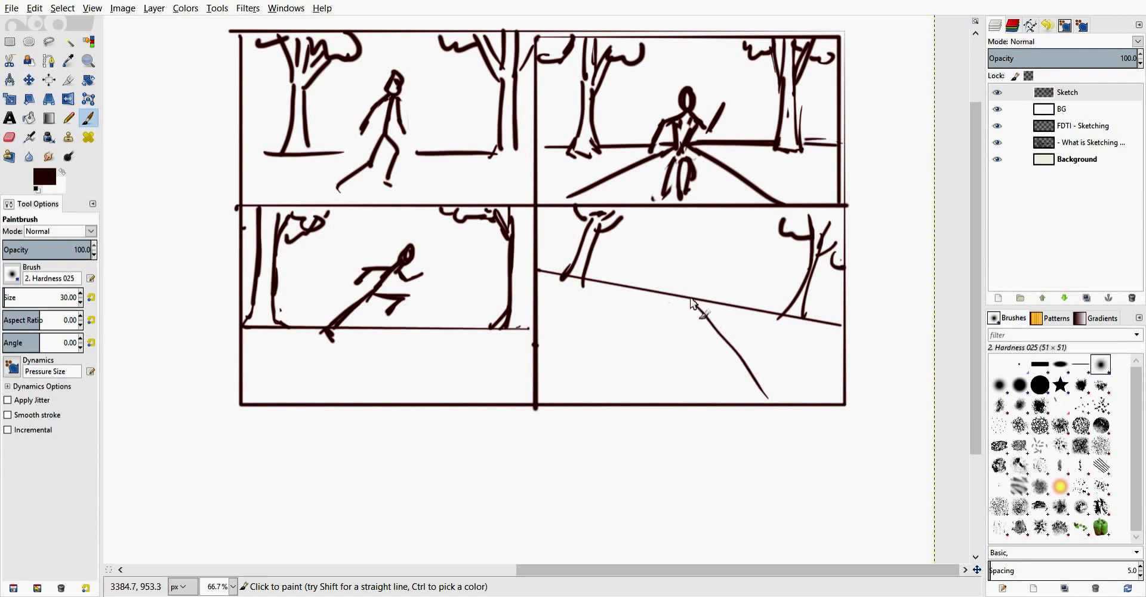
key(ctrl+z)
drag(643, 292, 818, 405)
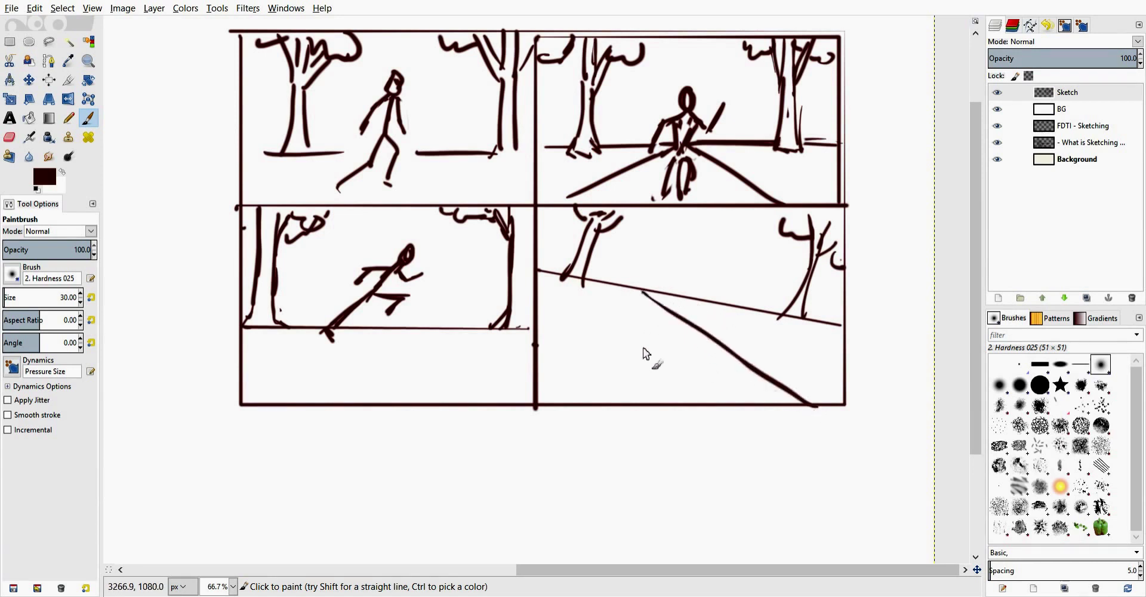
drag(616, 288, 655, 398)
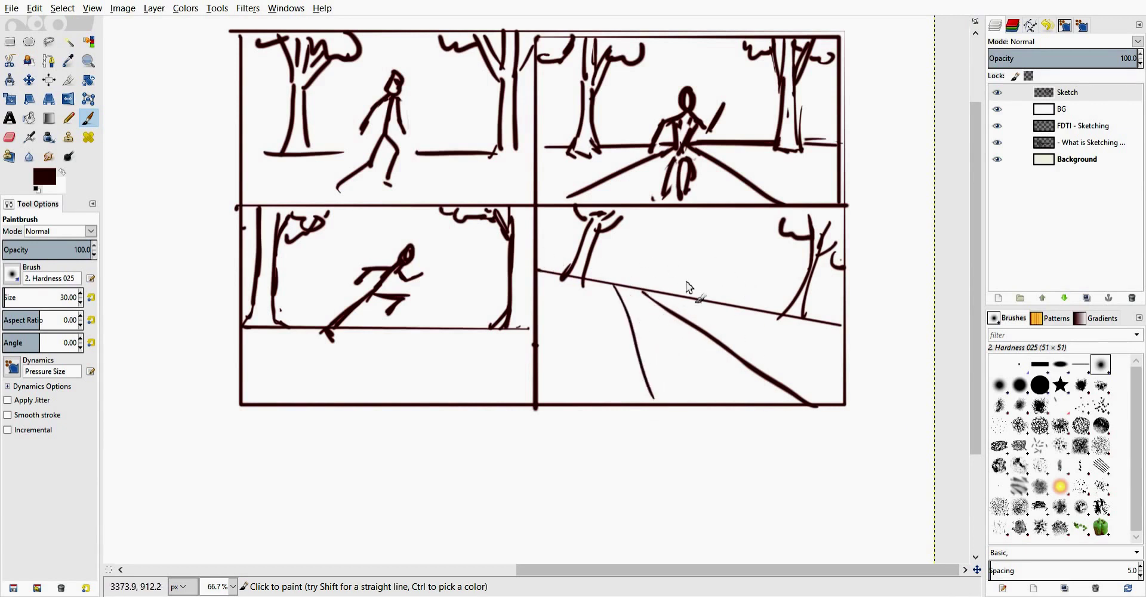
- Sketch a running stick figure leaning forward over the road in the lower-right panel, with head, torso, arms and legs
mouse_move(738, 253)
mouse_down()
mouse_move(704, 298)
mouse_move(725, 272)
mouse_move(728, 301)
mouse_move(753, 287)
mouse_move(681, 299)
mouse_move(703, 293)
mouse_move(643, 343)
mouse_up()
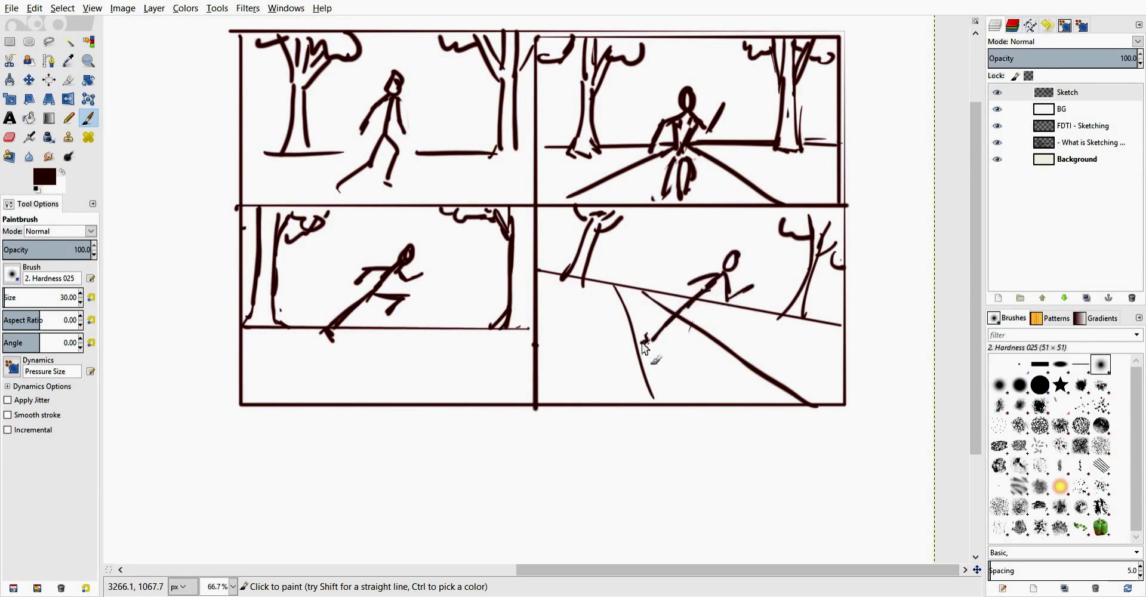
mouse_move(693, 307)
mouse_down()
mouse_move(720, 320)
mouse_move(708, 335)
mouse_up()
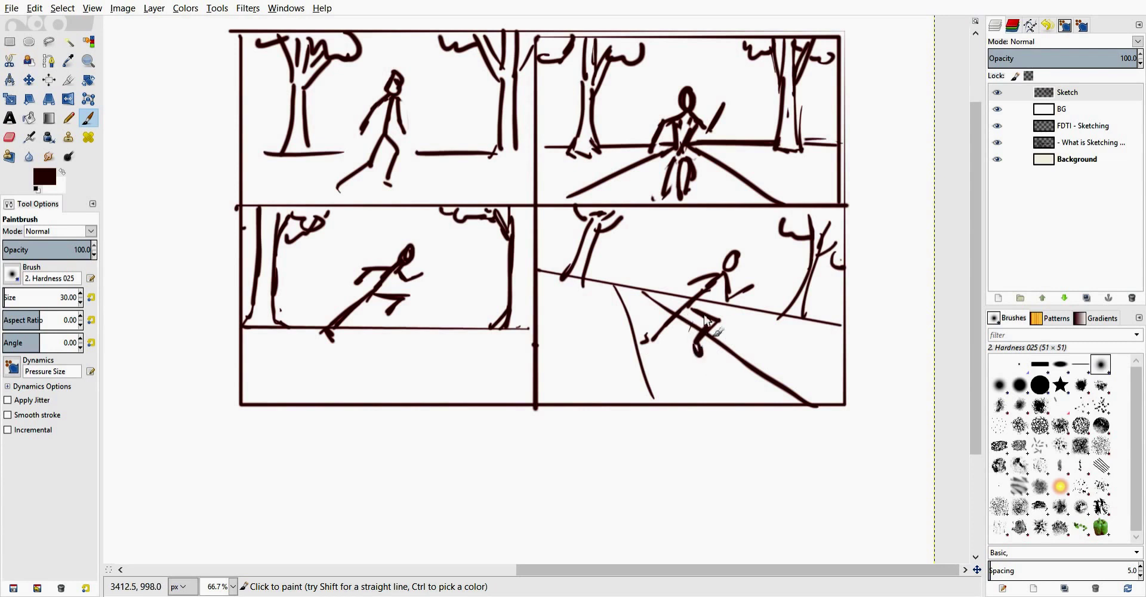
mouse_move(694, 311)
mouse_down()
mouse_move(731, 331)
mouse_move(710, 326)
mouse_move(698, 349)
mouse_move(664, 330)
mouse_move(668, 350)
mouse_move(671, 340)
mouse_up()
- Erase overlapping and stray lines around the lower-right running figure and touch up its limbs and shoulder with the brush
key(shift+e)
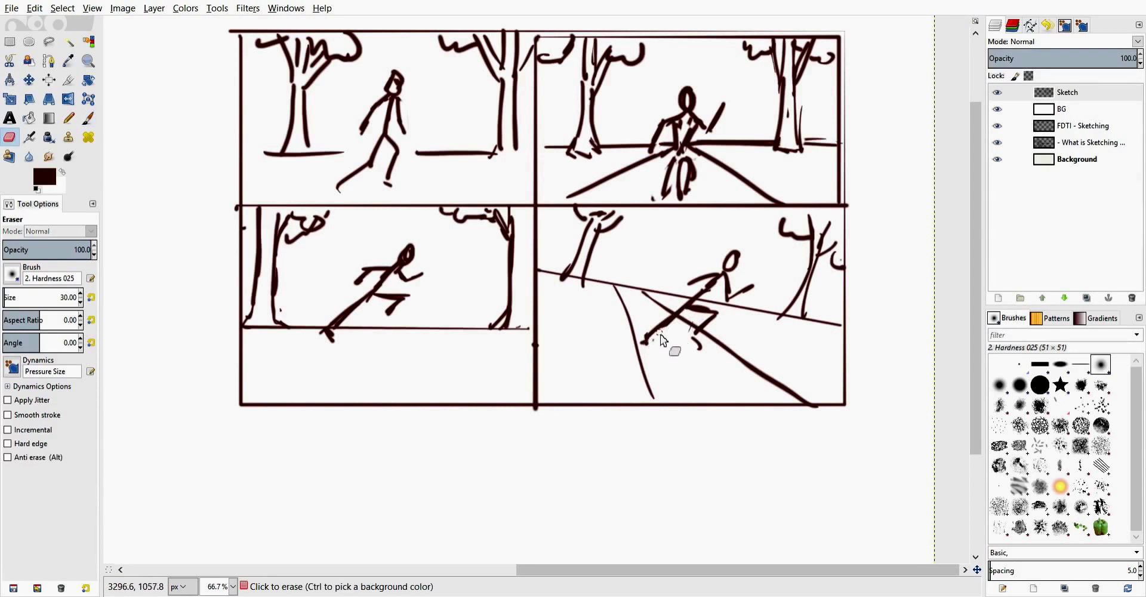
key(p)
key(shift+e)
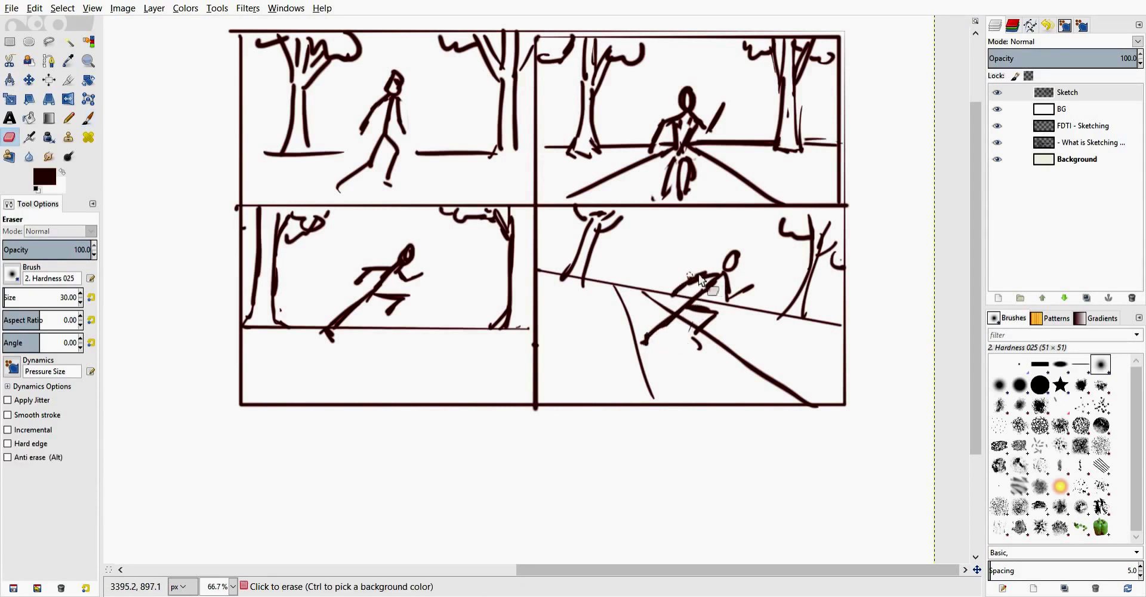
click(687, 285)
key(p)
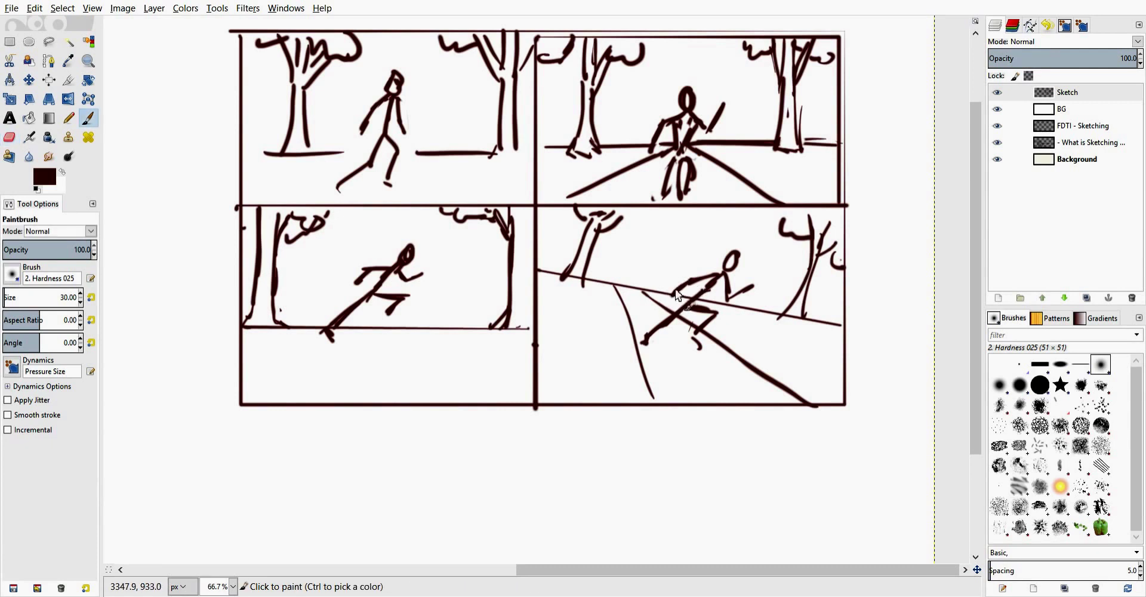
key(shift+e)
mouse_move(672, 296)
mouse_down()
mouse_move(688, 283)
mouse_move(675, 300)
mouse_up()
key(p)
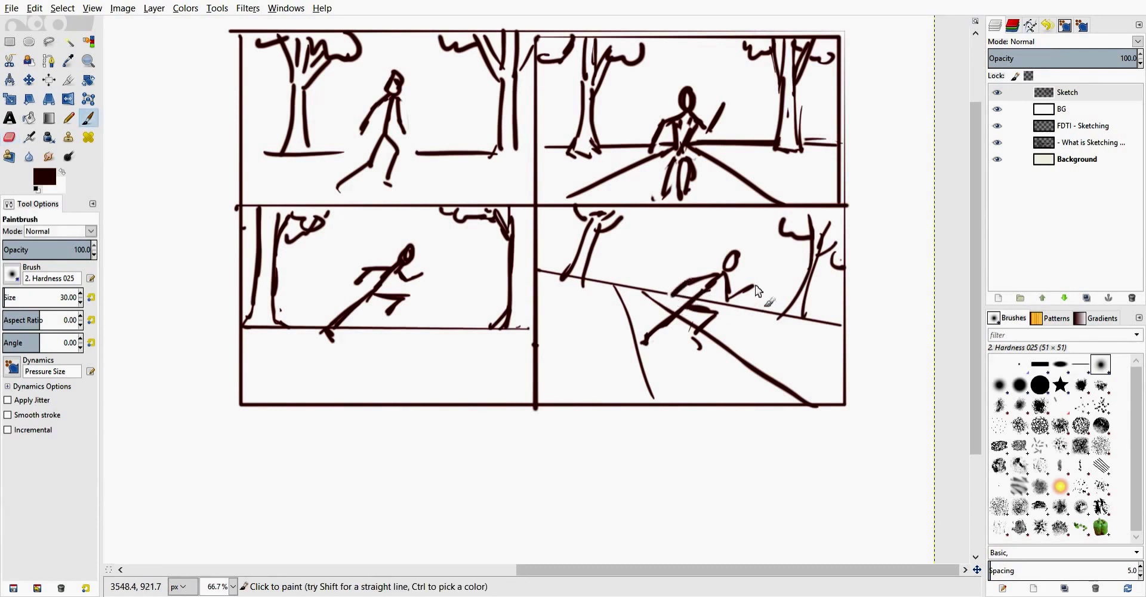
key(shift+e)
key(p)
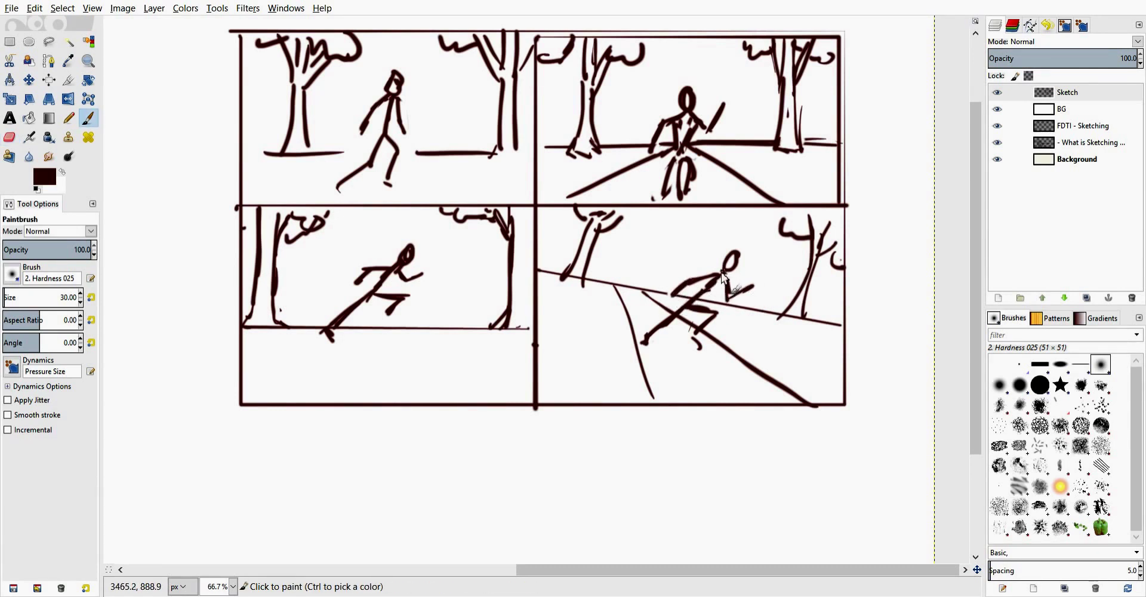
click(725, 278)
- Examine the four-panel storyboard alongside the portrait head sketch on the whole canvas
key(minus)
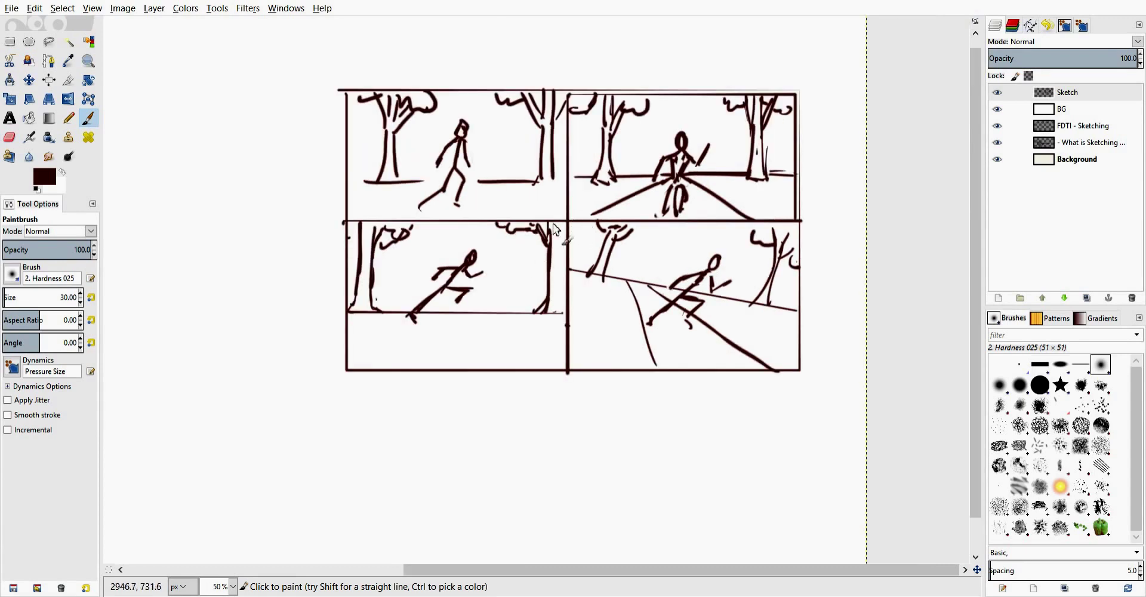
key(minus)
key(minus)
key(plus)
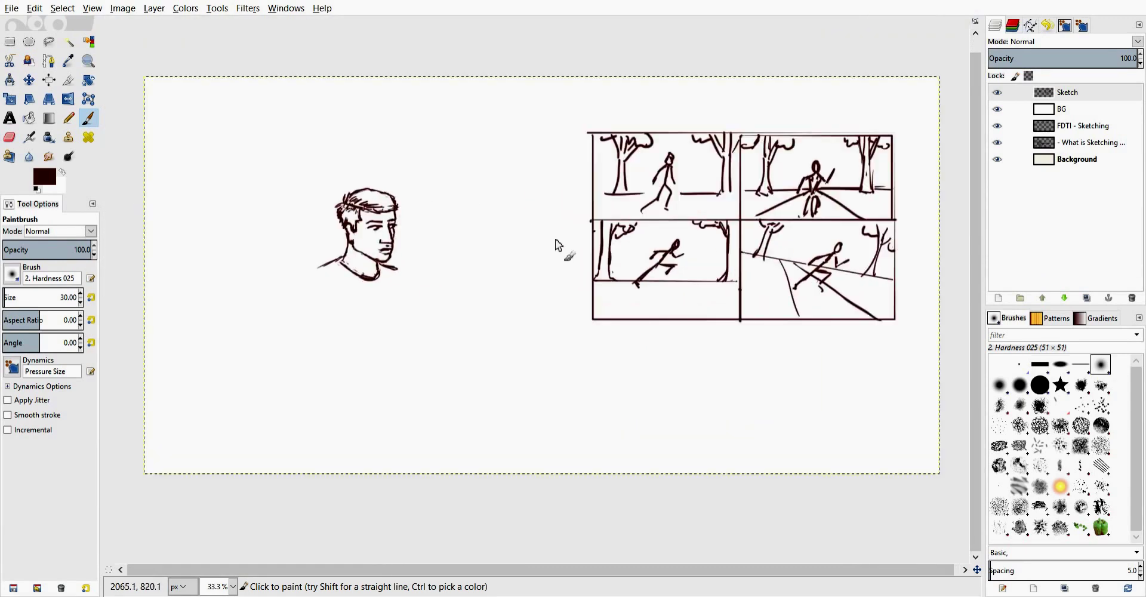
drag(557, 236, 484, 241)
key(plus)
key(minus)
key(minus)
key(plus)
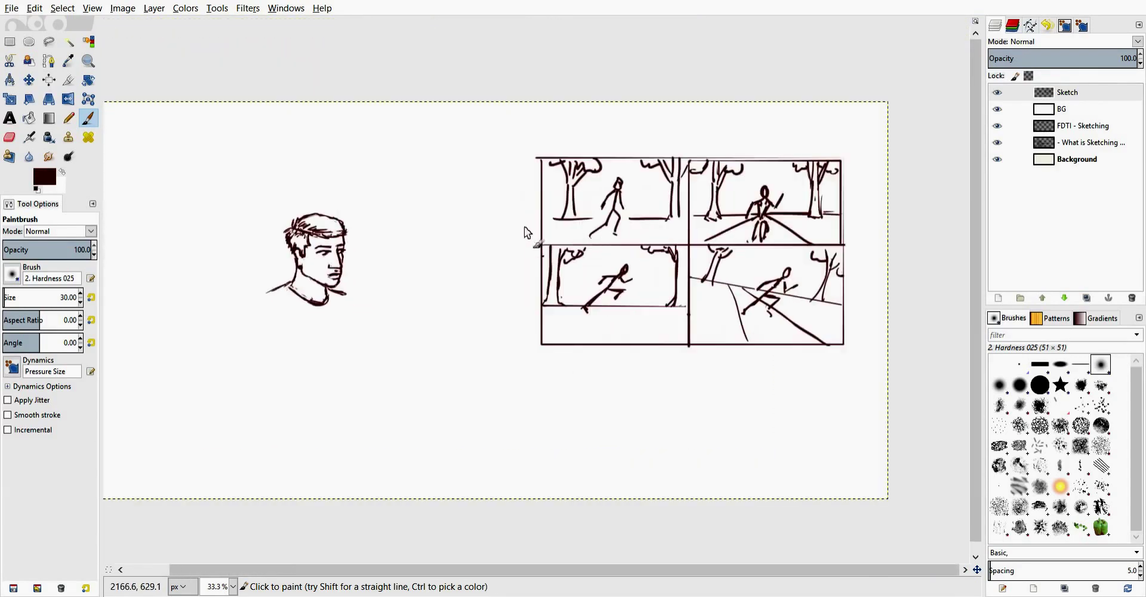
key(plus)
key(minus)
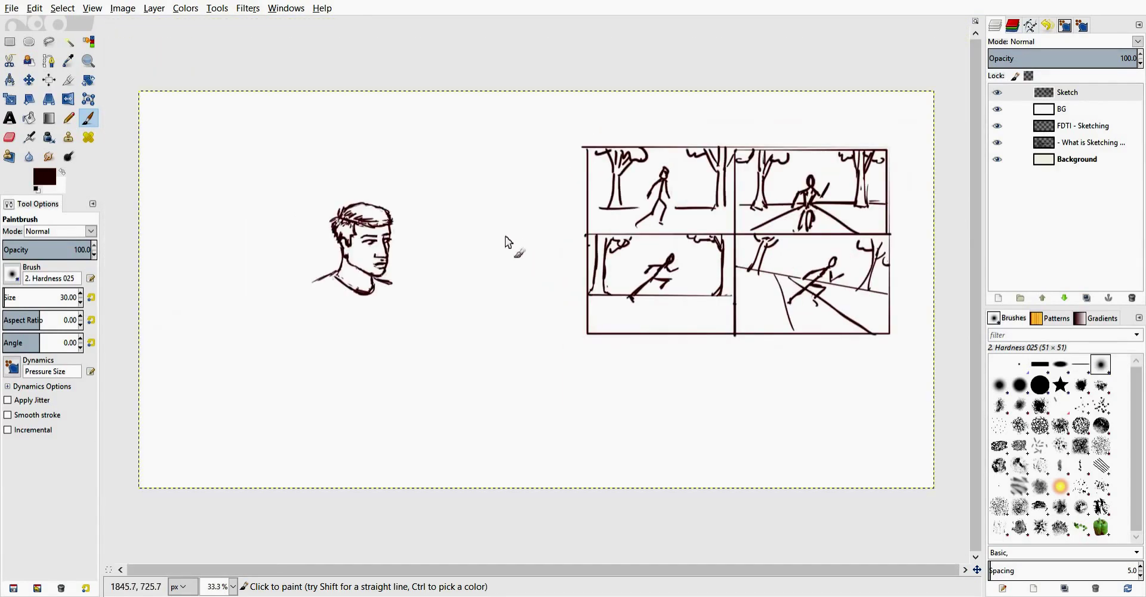
drag(500, 214, 476, 214)
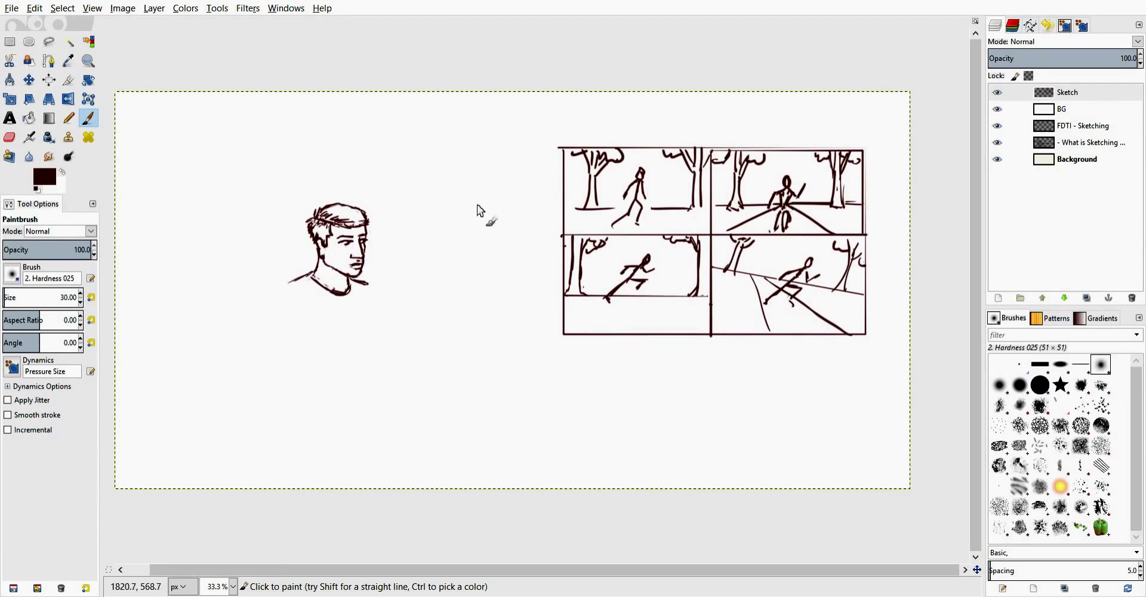
scroll(484, 200, down, 1)
key(plus)
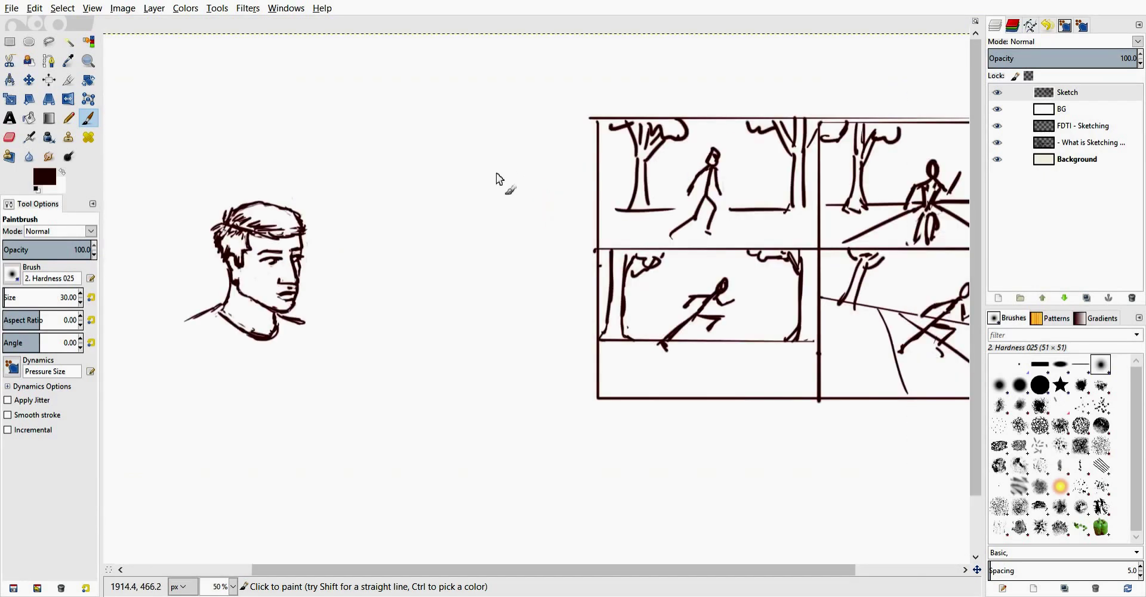
key(minus)
drag(496, 199, 413, 185)
key(plus)
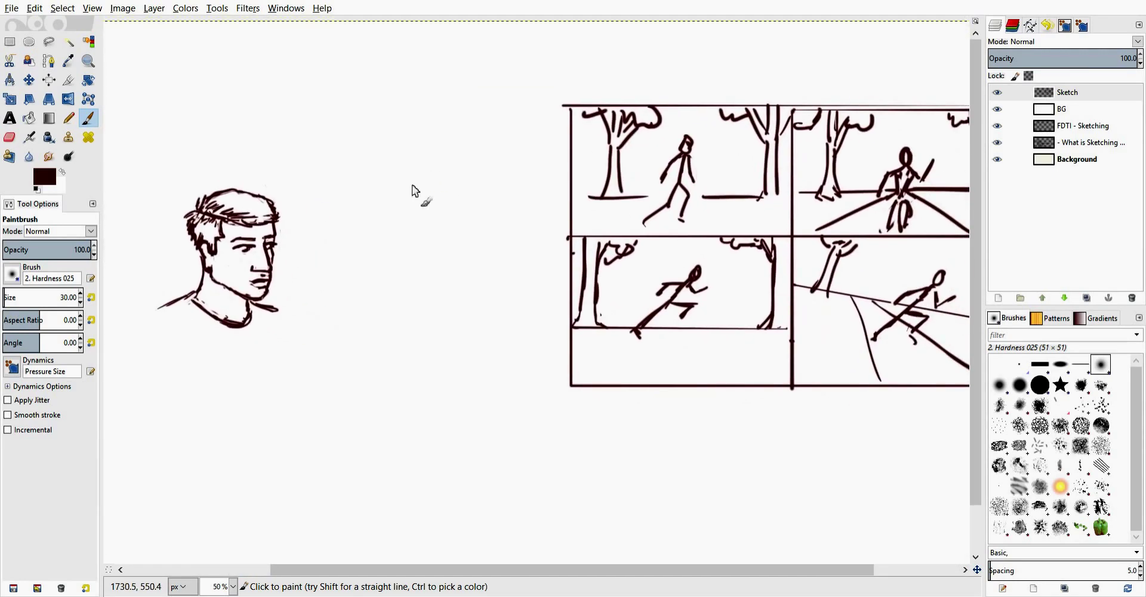
key(minus)
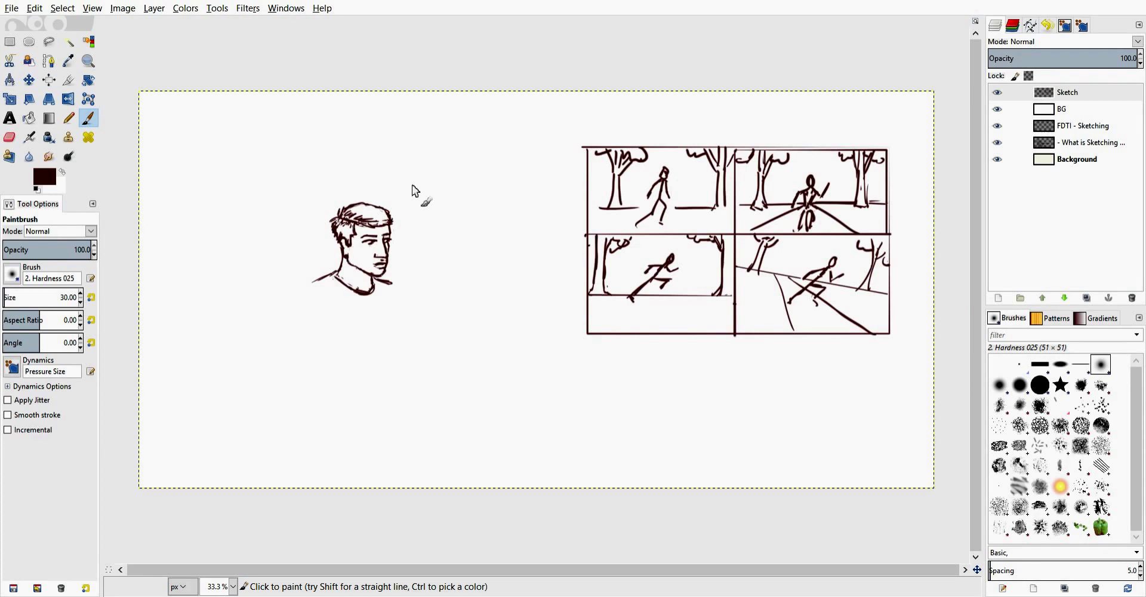
key(plus)
drag(488, 210, 390, 194)
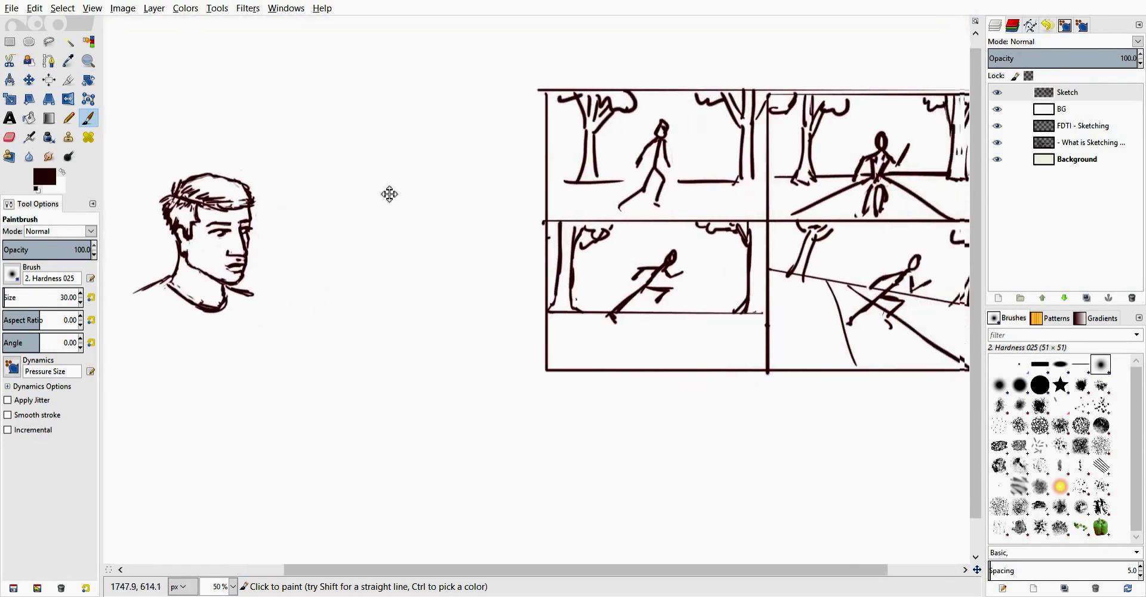
scroll(389, 194, right, 1)
key(minus)
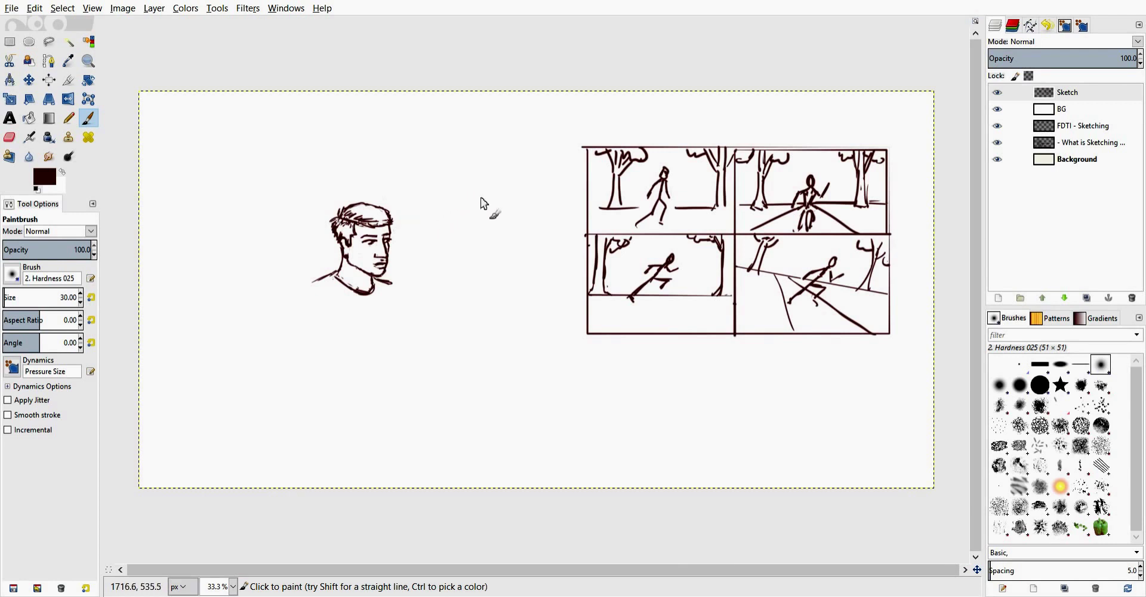
- Erase the overhanging end of the top border line at the storyboard frame's upper-left corner
drag(466, 207, 421, 191)
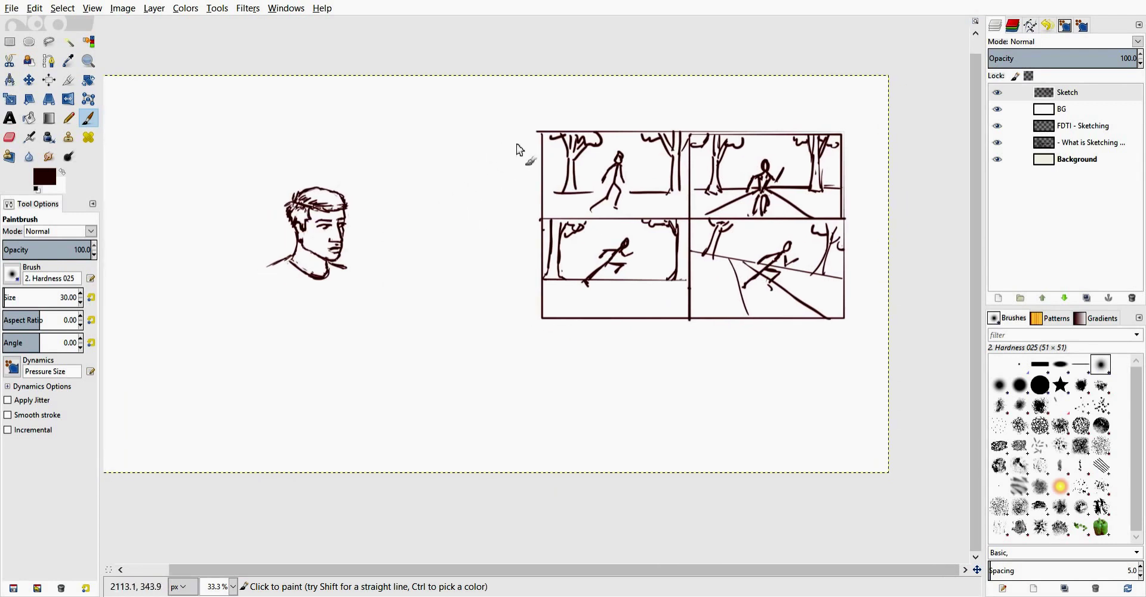
key(shift+e)
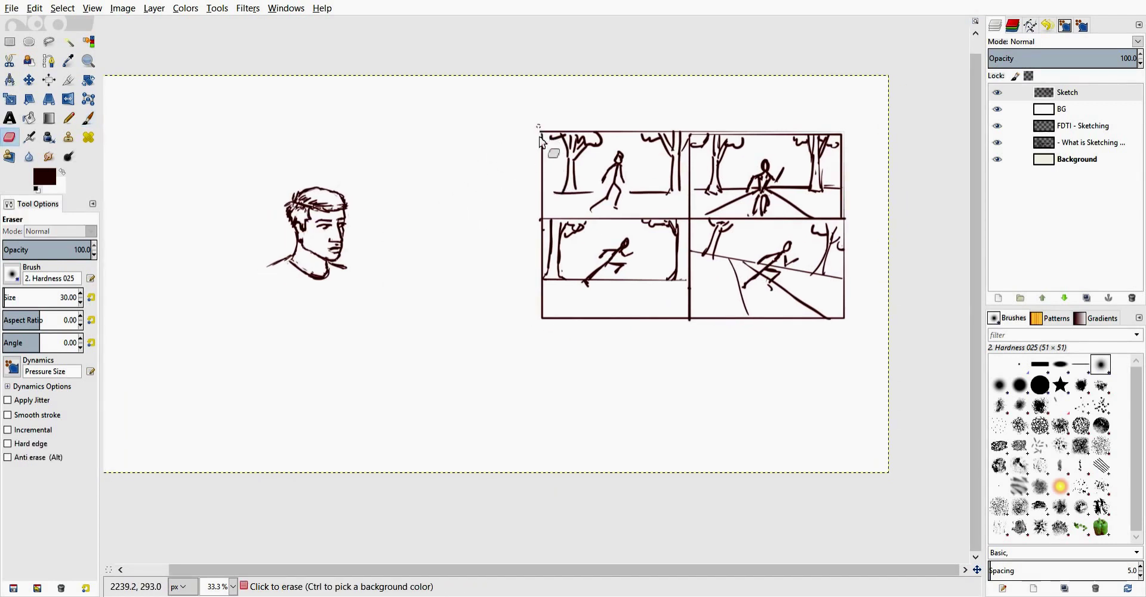
scroll(454, 202, up, 2)
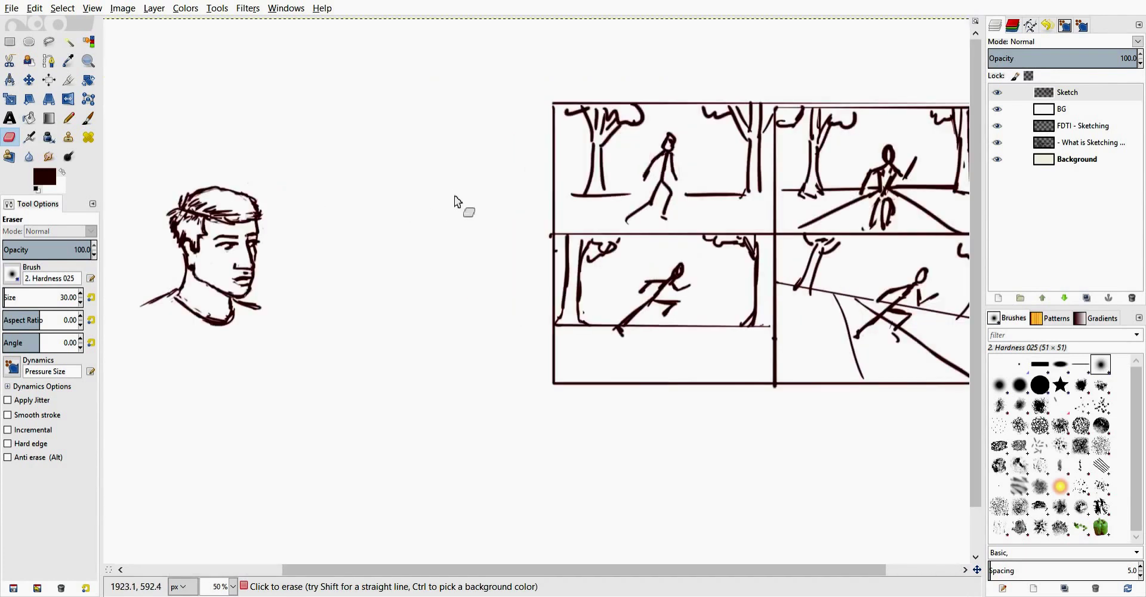
drag(455, 196, 381, 209)
drag(353, 243, 395, 204)
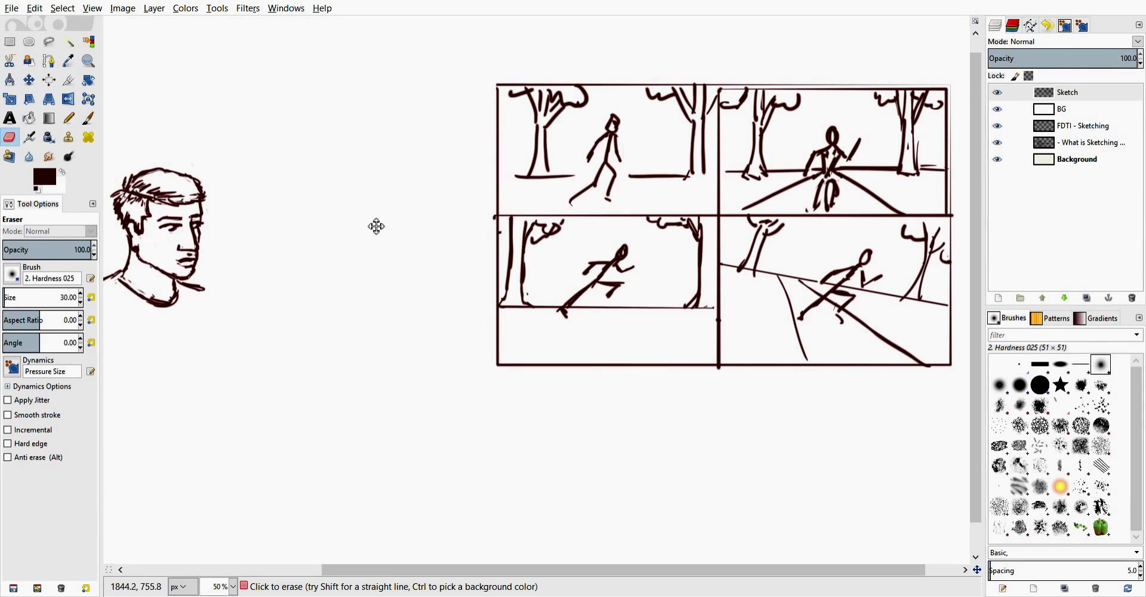
mouse_move(376, 225)
mouse_down()
mouse_move(422, 215)
mouse_move(404, 245)
mouse_move(393, 230)
mouse_up()
key(minus)
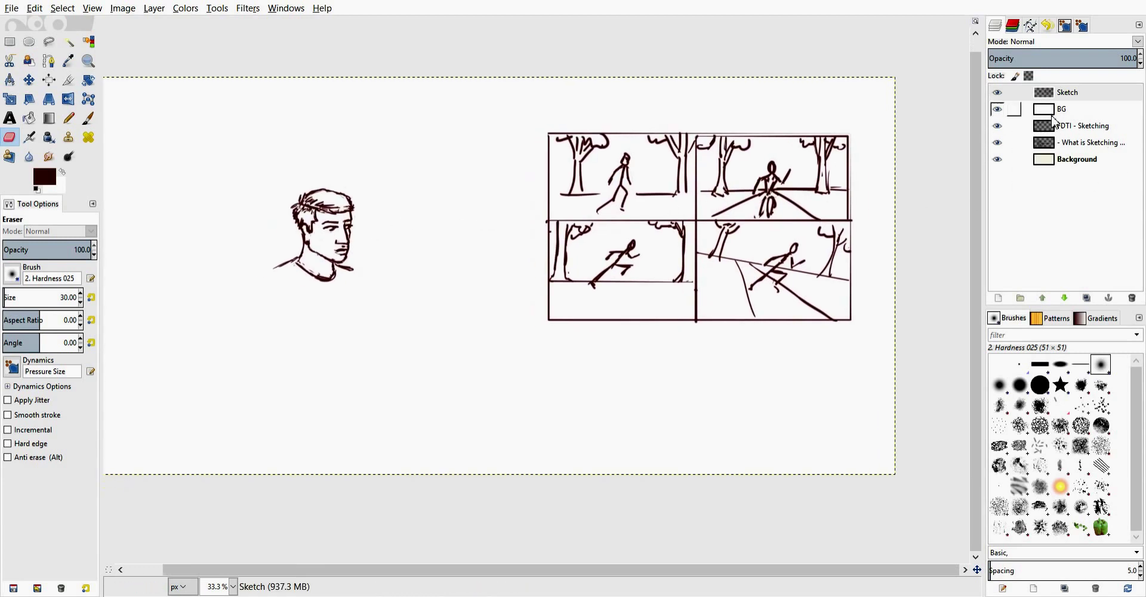
- Hide the Sketch and BG layers and read through the FDTI - Sketching outline
drag(998, 98, 998, 111)
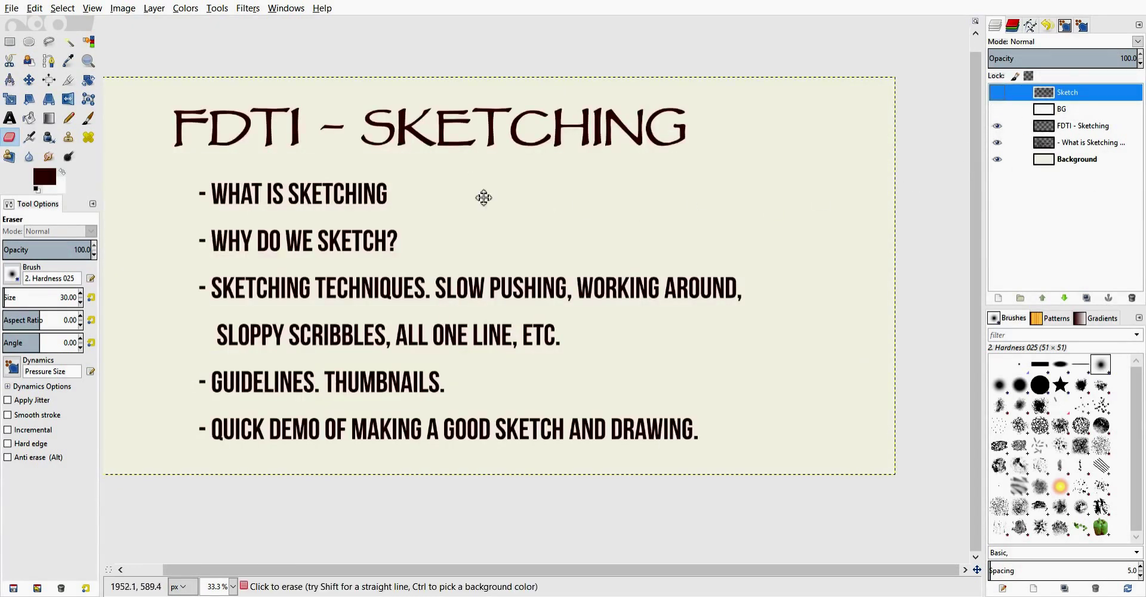
mouse_move(483, 197)
mouse_down()
mouse_move(547, 194)
mouse_move(526, 179)
mouse_up()
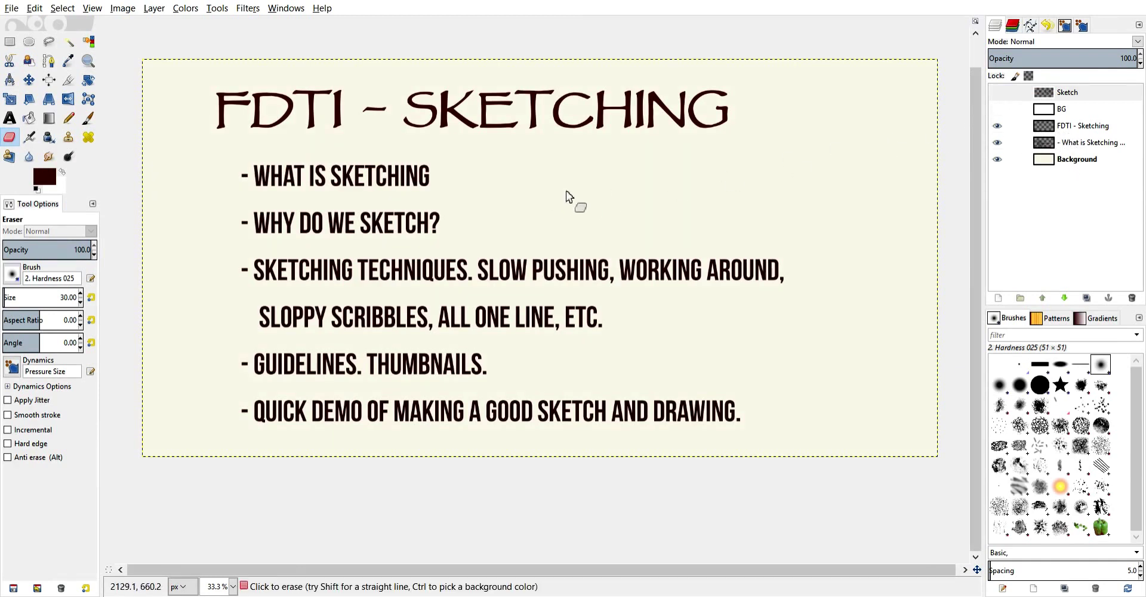
drag(566, 191, 549, 213)
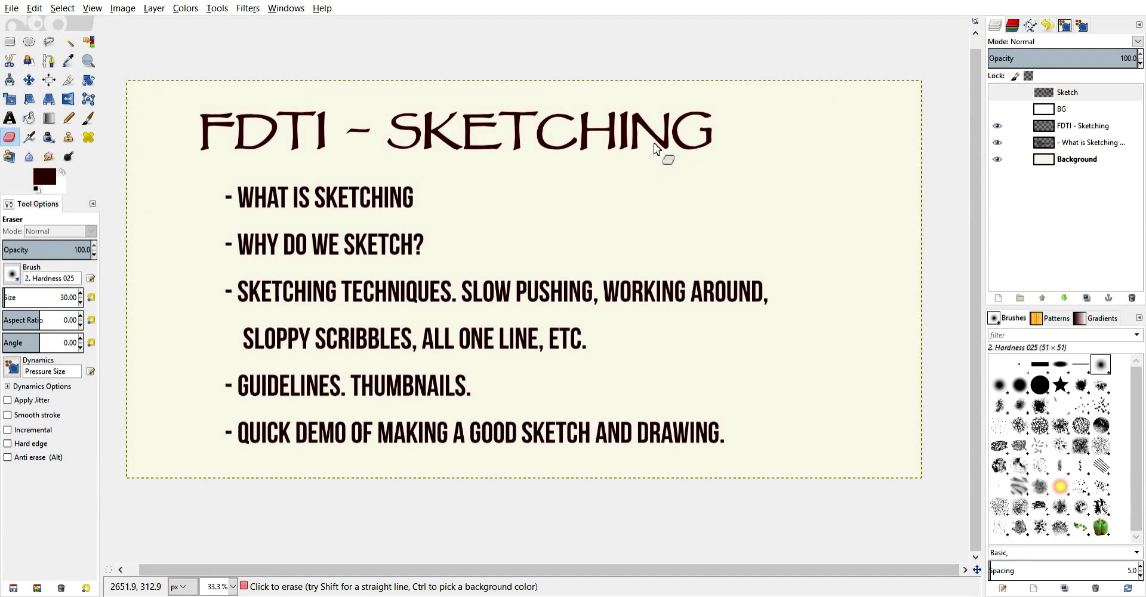
drag(546, 206, 563, 222)
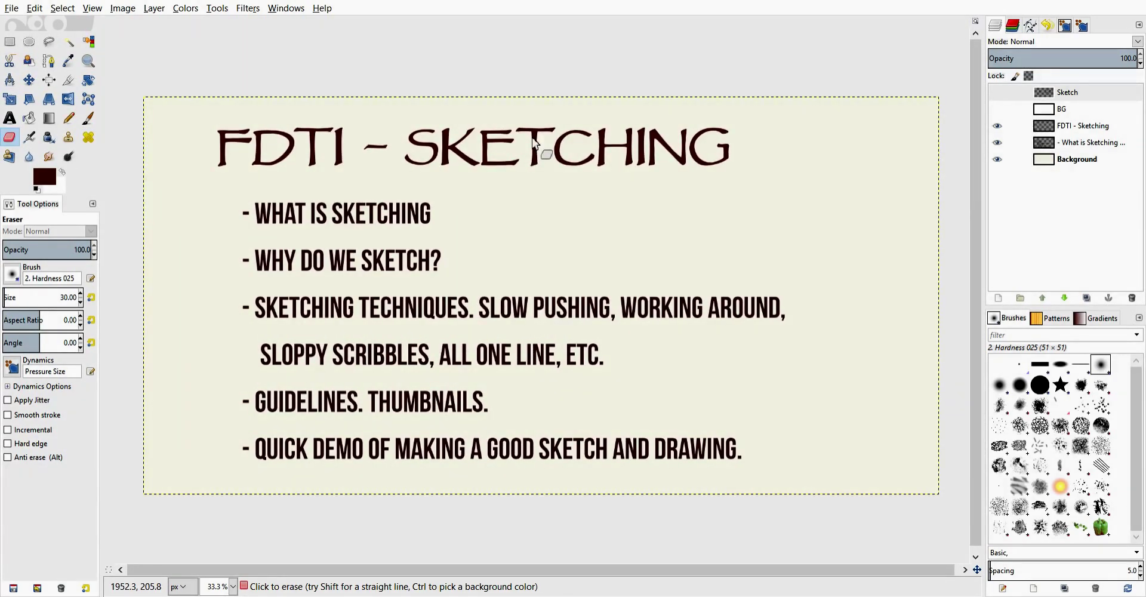
- Show the BG and Sketch layers again and examine the storyboard panels close up
click(997, 110)
click(998, 92)
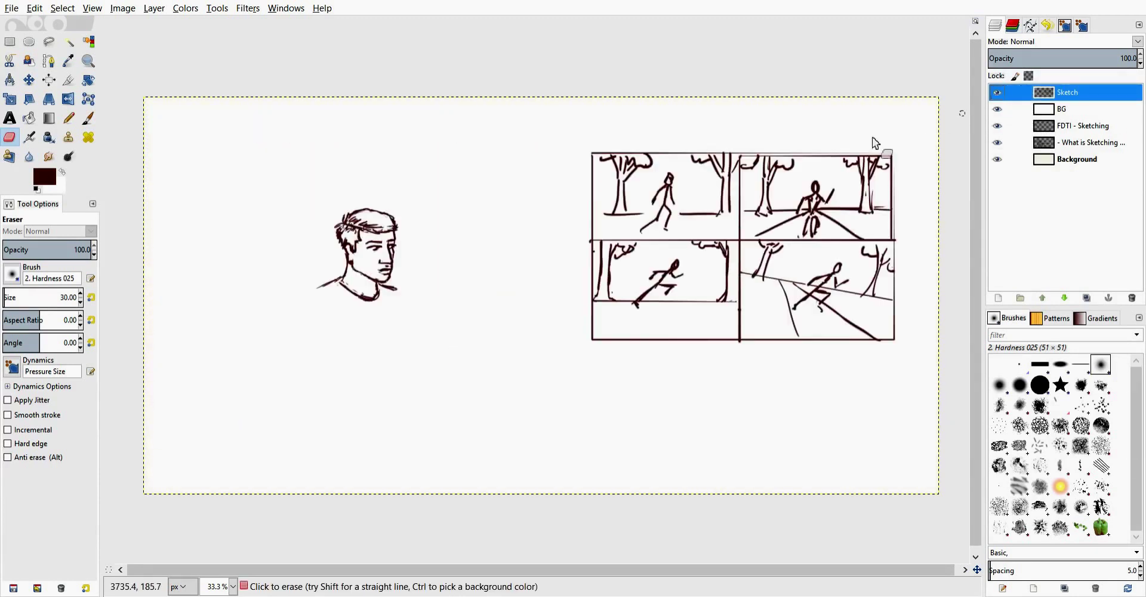
drag(525, 197, 374, 217)
scroll(506, 188, up, 1)
drag(659, 280, 551, 240)
scroll(468, 271, up, 1)
scroll(519, 243, up, 1)
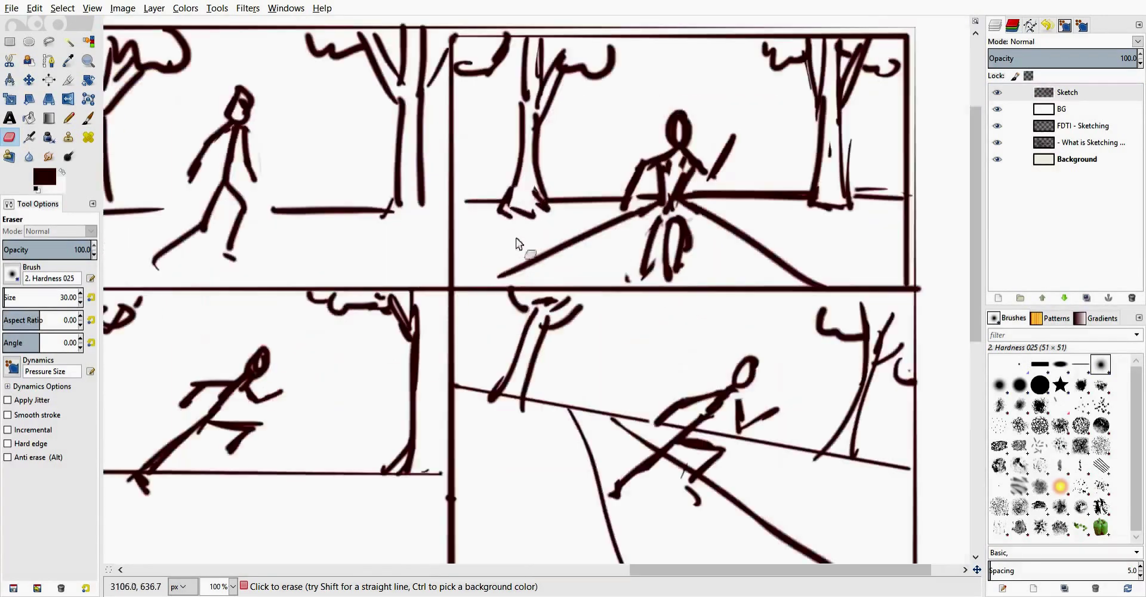
- Compare the portrait head sketch with the four storyboard panels, viewing each drawing close up and both together on the canvas
scroll(462, 267, down, 2)
mouse_move(461, 262)
mouse_down()
mouse_move(513, 240)
mouse_move(505, 253)
mouse_up()
scroll(515, 234, down, 1)
scroll(356, 249, up, 1)
drag(356, 249, 561, 206)
scroll(657, 239, up, 2)
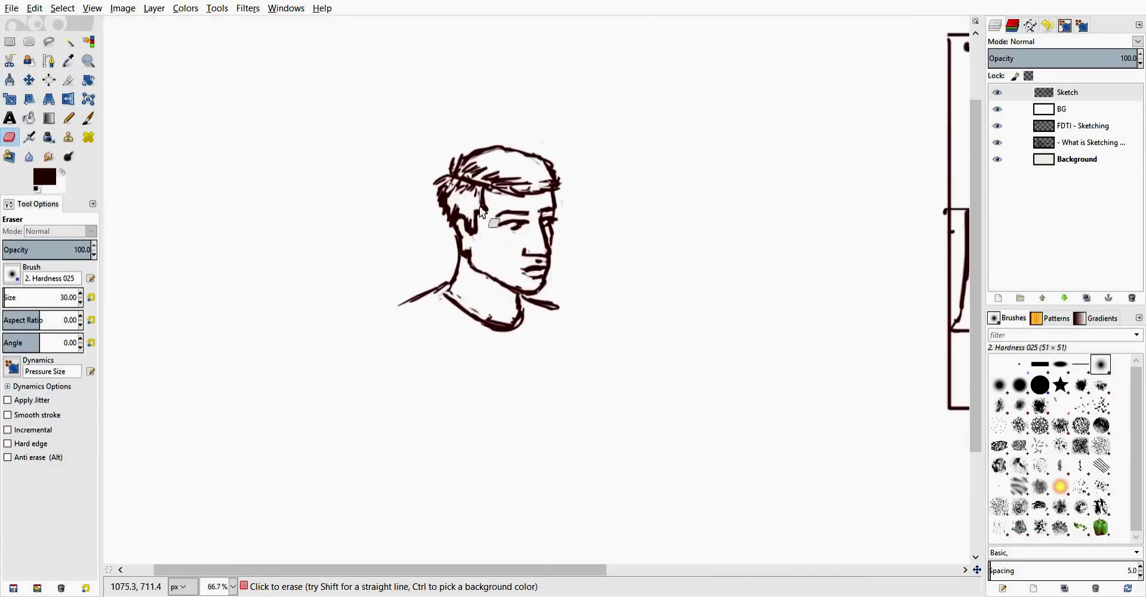
scroll(770, 205, down, 2)
drag(768, 206, 535, 254)
mouse_move(844, 220)
mouse_down()
mouse_move(557, 205)
mouse_move(531, 215)
mouse_up()
scroll(599, 206, up, 2)
scroll(603, 210, down, 2)
scroll(514, 213, down, 1)
drag(624, 212, 506, 225)
scroll(545, 243, up, 2)
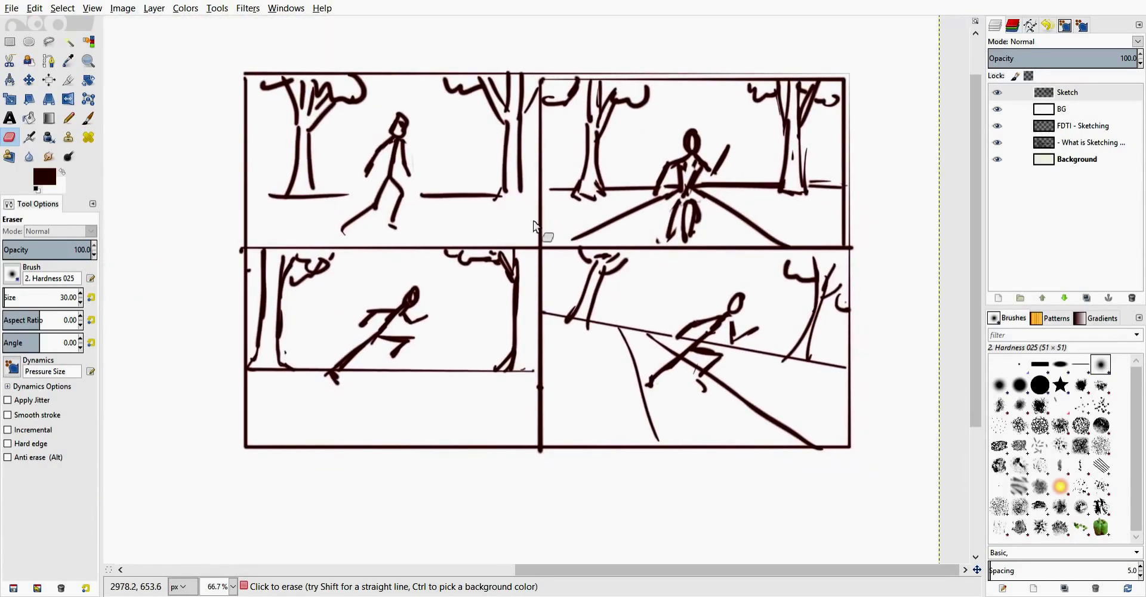
scroll(525, 230, down, 2)
scroll(505, 248, down, 1)
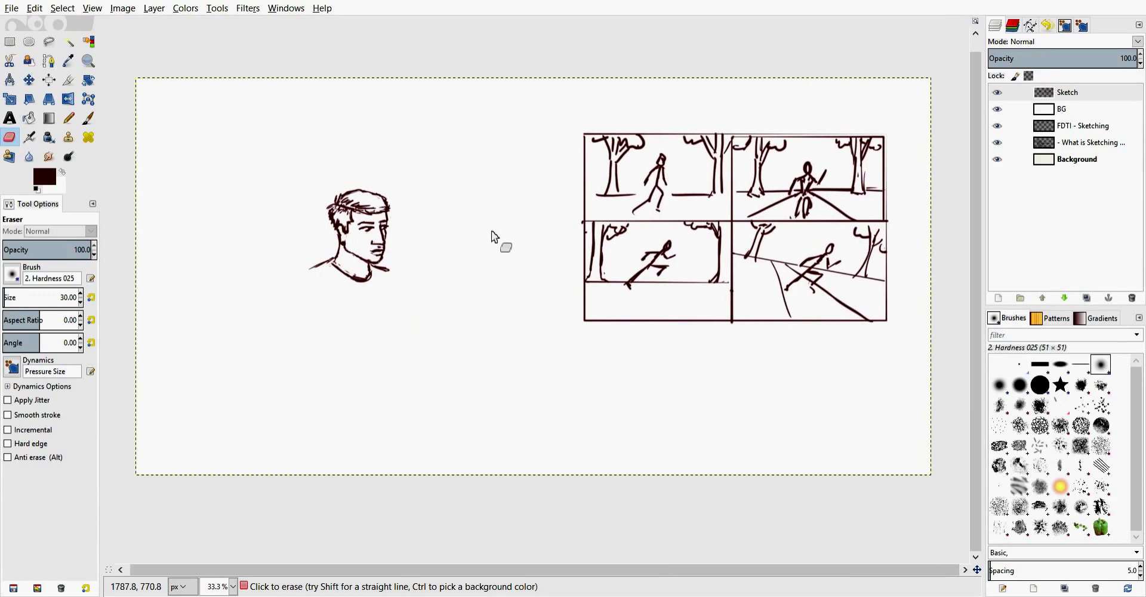
scroll(752, 213, up, 1)
drag(753, 206, 624, 209)
scroll(714, 211, up, 1)
scroll(563, 211, down, 1)
scroll(462, 236, left, 2)
scroll(388, 257, down, 1)
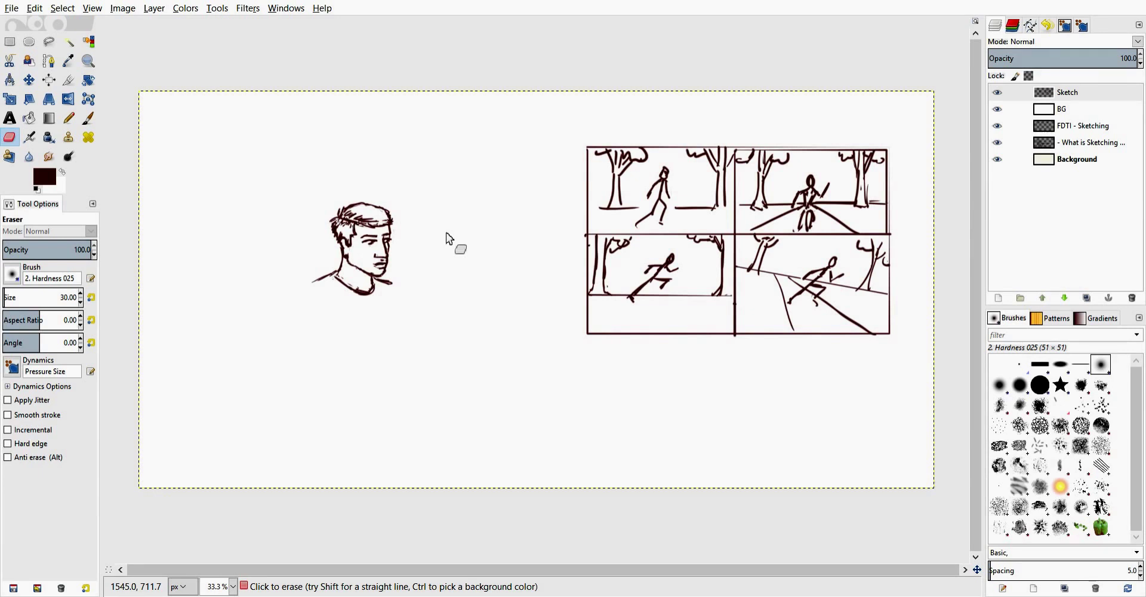
drag(502, 253, 435, 257)
scroll(473, 243, up, 1)
scroll(438, 263, down, 2)
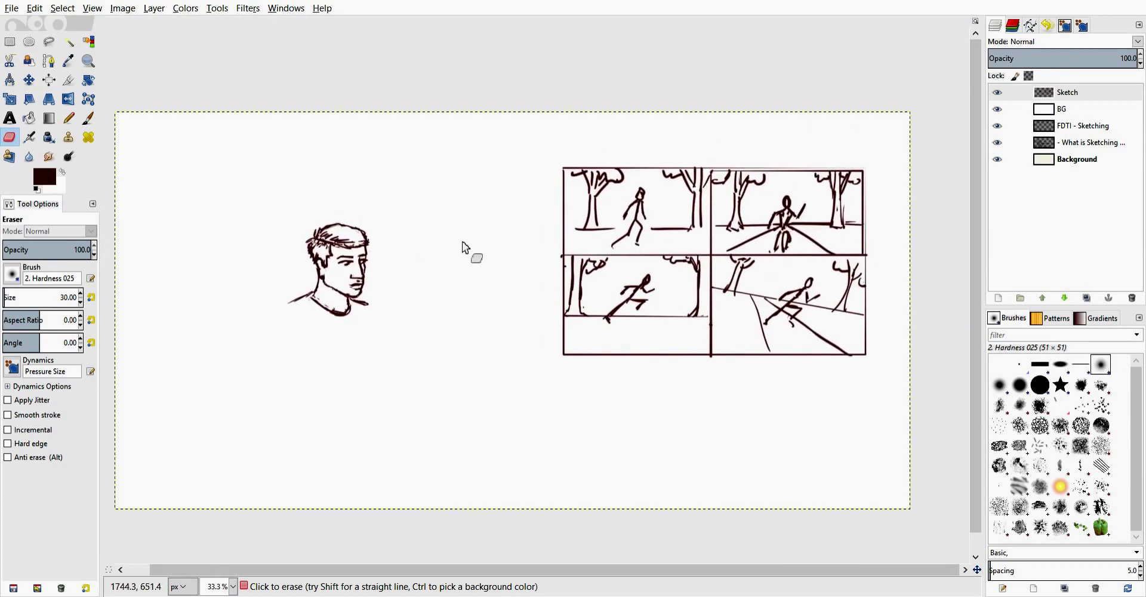
drag(686, 257, 544, 236)
scroll(545, 236, up, 2)
drag(437, 250, 599, 252)
scroll(599, 252, down, 2)
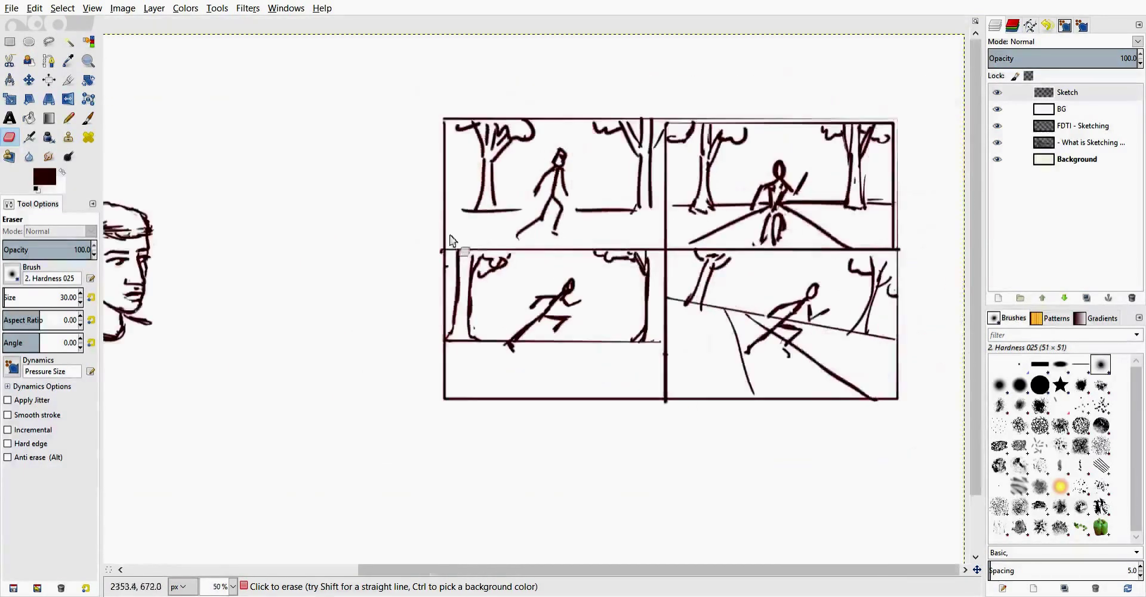
mouse_move(388, 237)
mouse_down()
mouse_move(501, 248)
mouse_move(487, 220)
mouse_up()
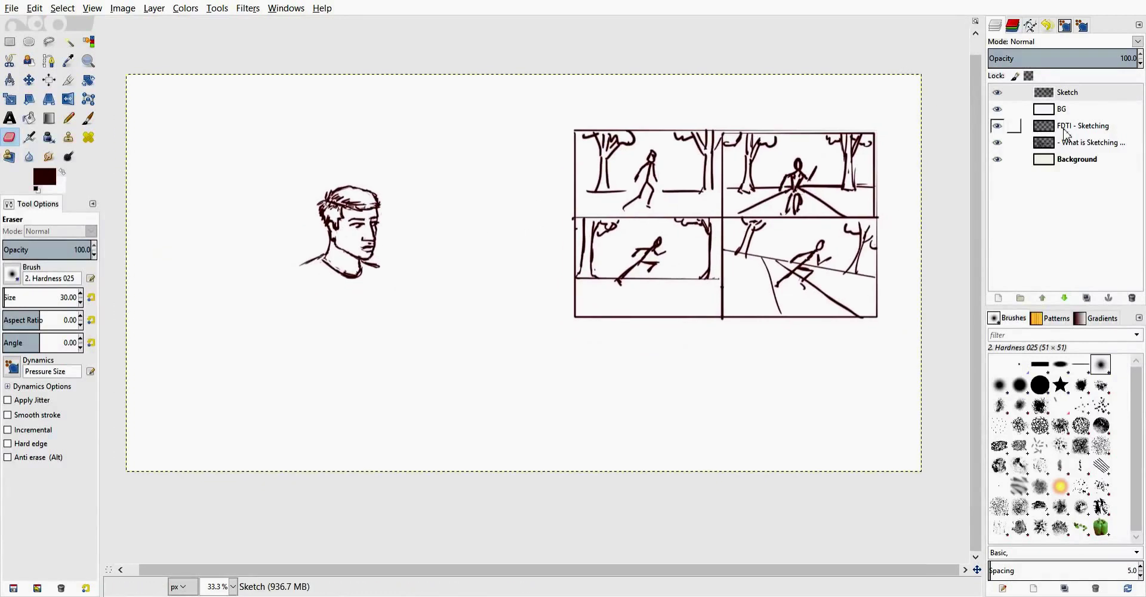
- Hide the Sketch and BG layers, keeping the FDTI - Sketching outline layer visible
click(998, 109)
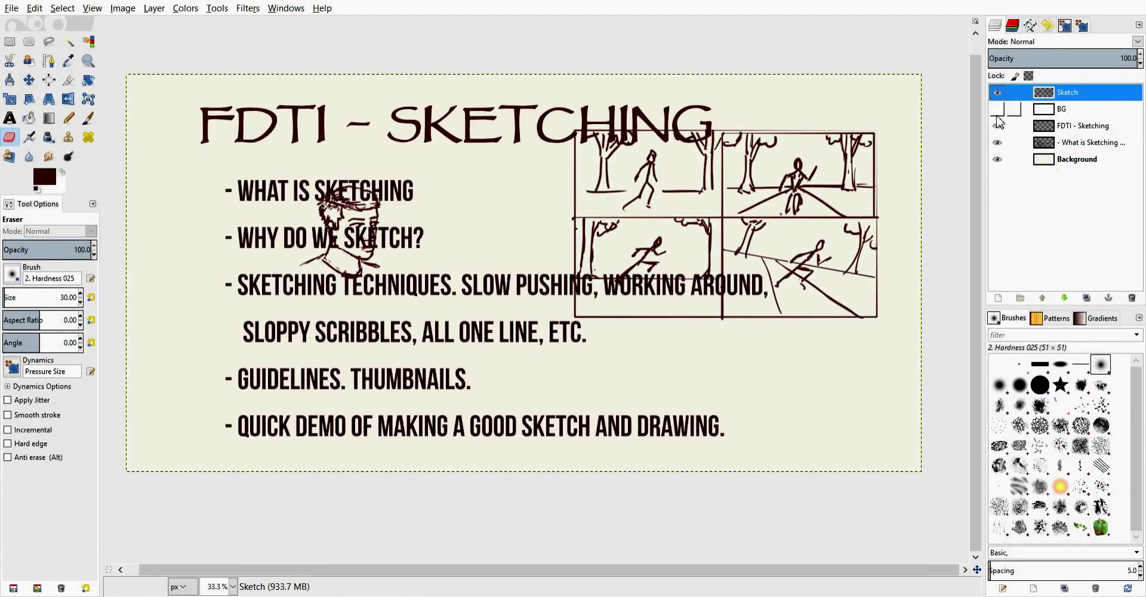
click(997, 124)
click(997, 109)
click(997, 92)
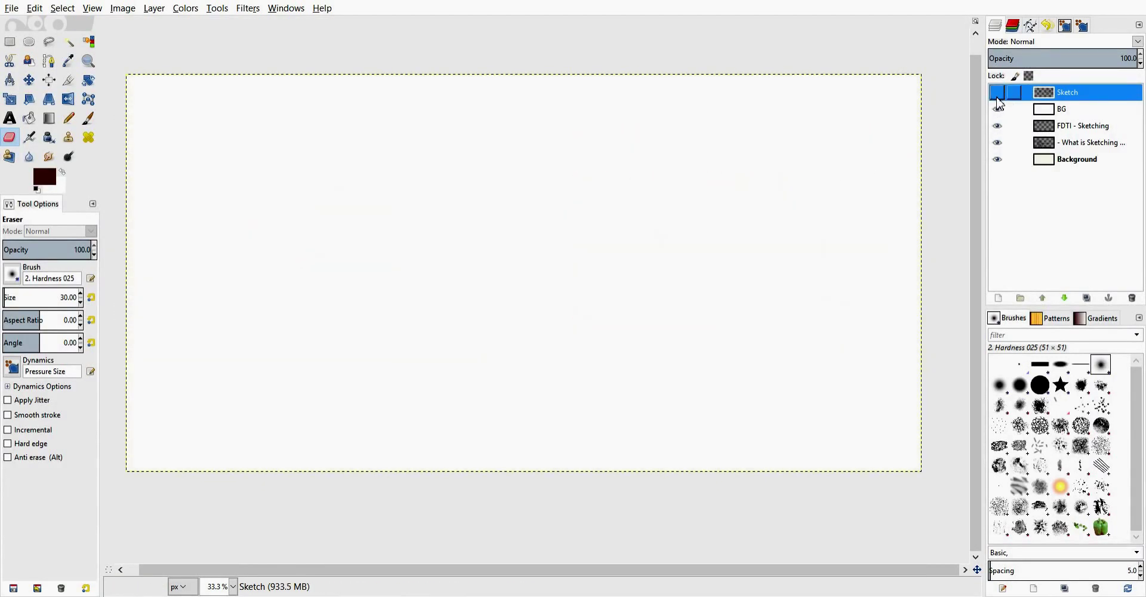
click(997, 109)
click(997, 124)
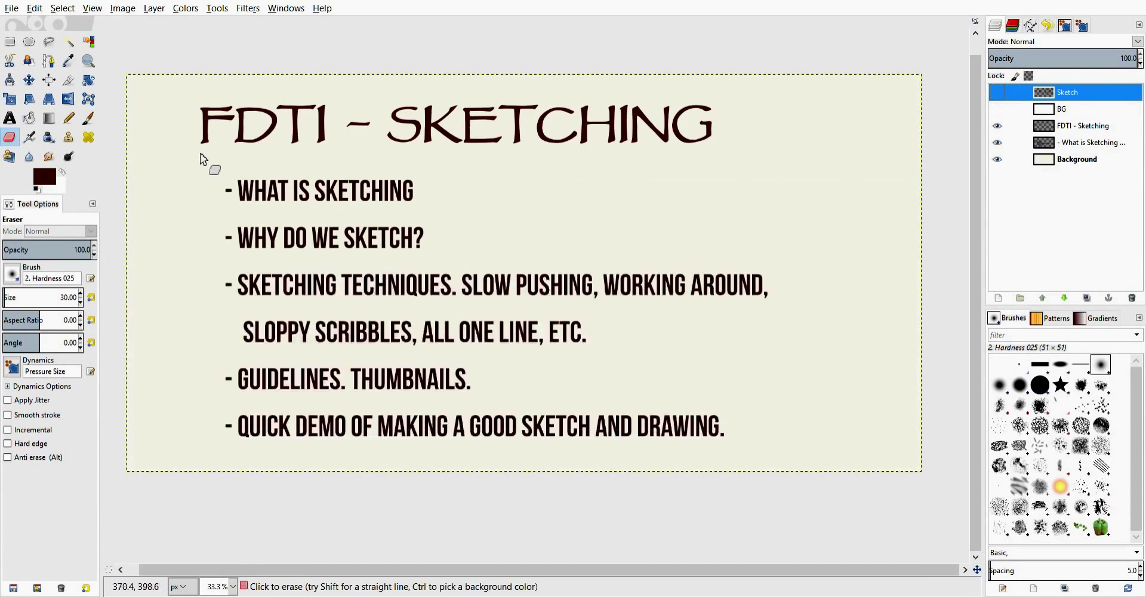